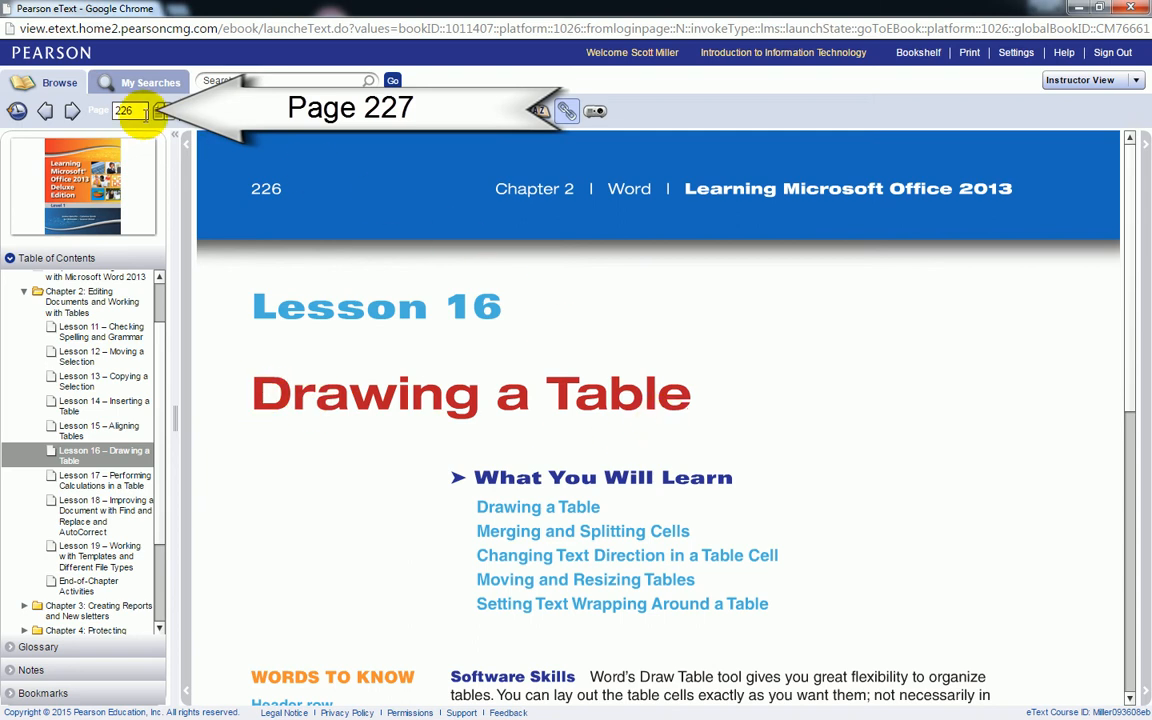
Step: Open the W16Try.docx data file from page 227 of the eText in Word and enable editing
{"action": "left_click", "coordinate": [72, 111]}
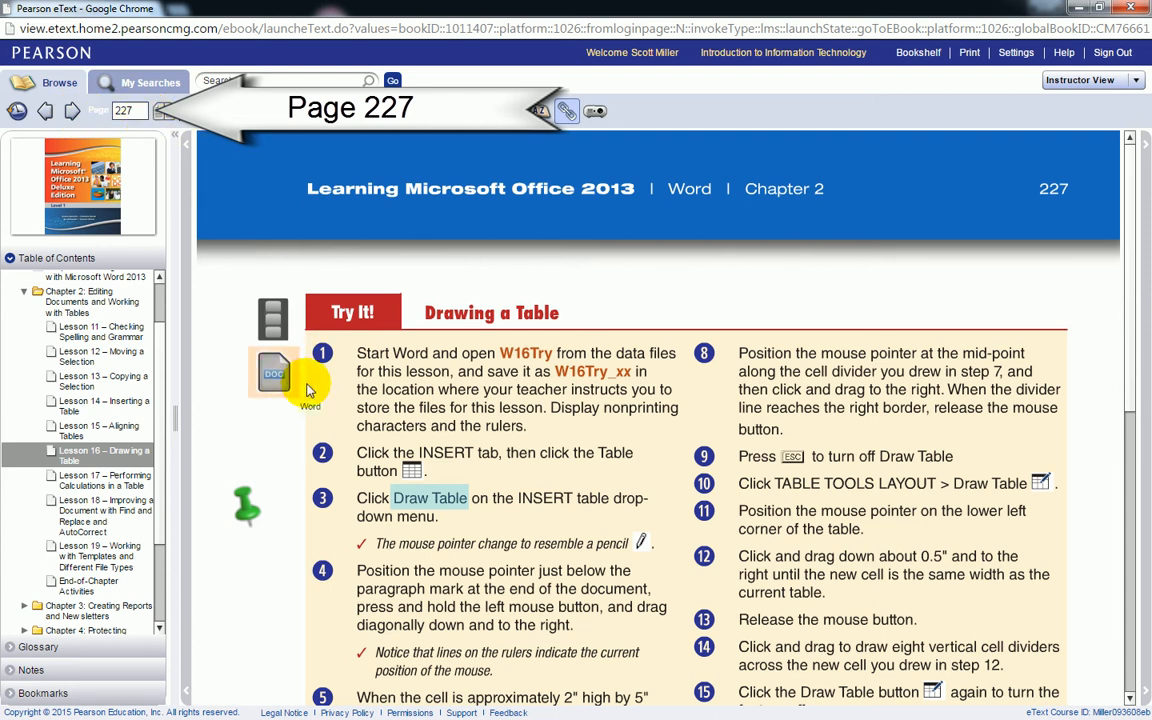
{"action": "left_click", "coordinate": [275, 380]}
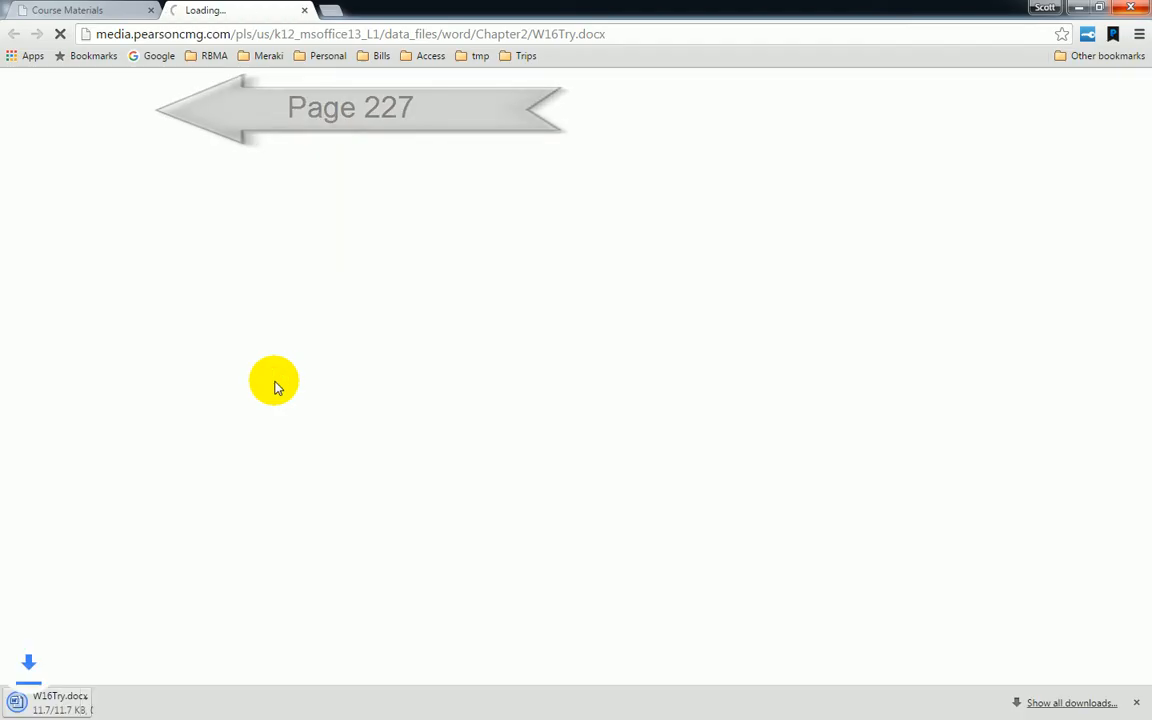
{"action": "left_click", "coordinate": [75, 700]}
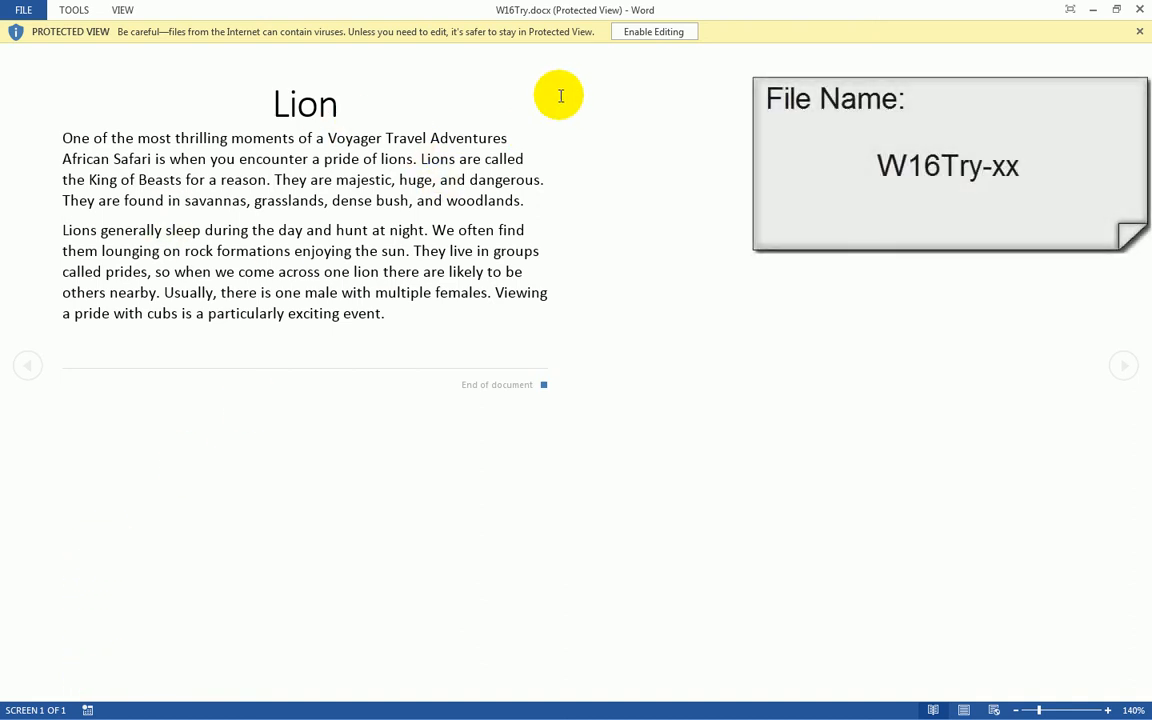
{"action": "left_click", "coordinate": [654, 32]}
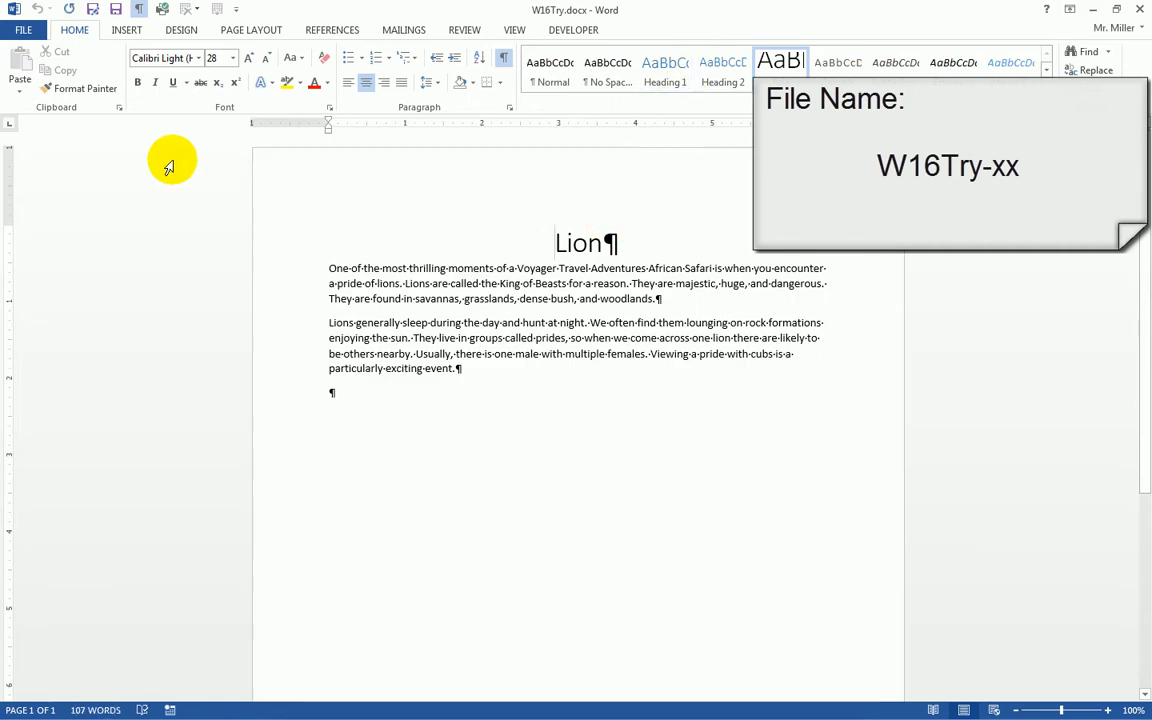
Step: Save a copy of the document as W16Try-sm.docx in the October 27 documents folder
{"action": "left_click", "coordinate": [22, 28]}
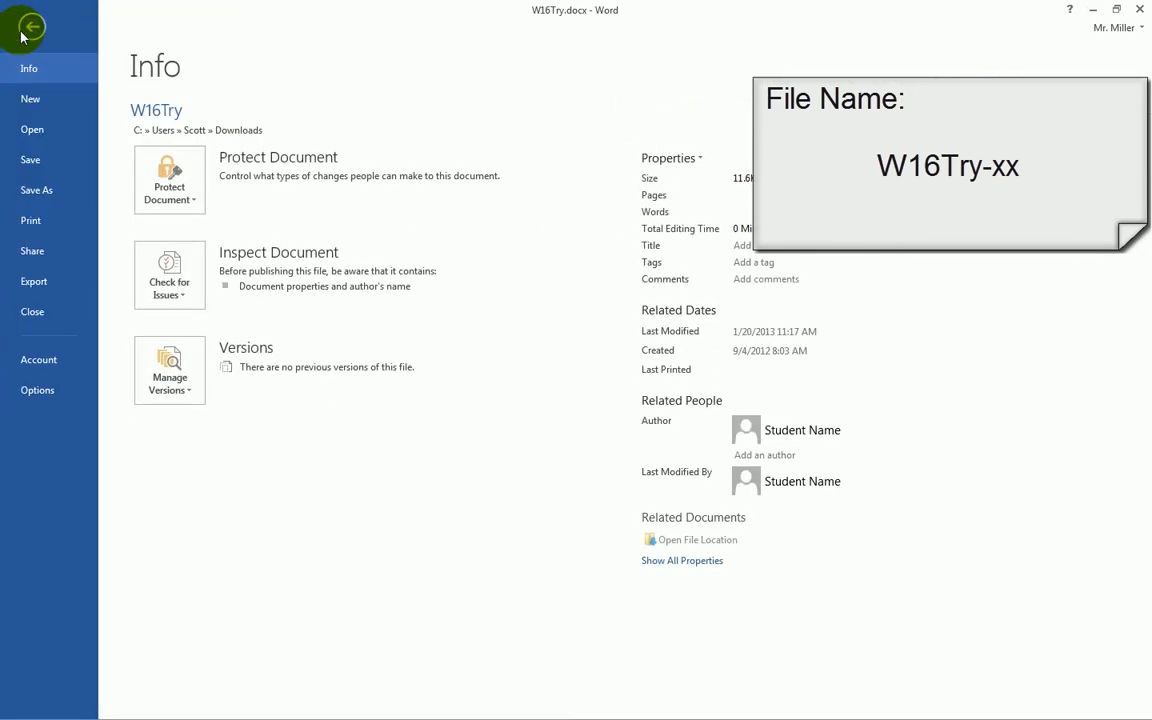
{"action": "left_click", "coordinate": [35, 192]}
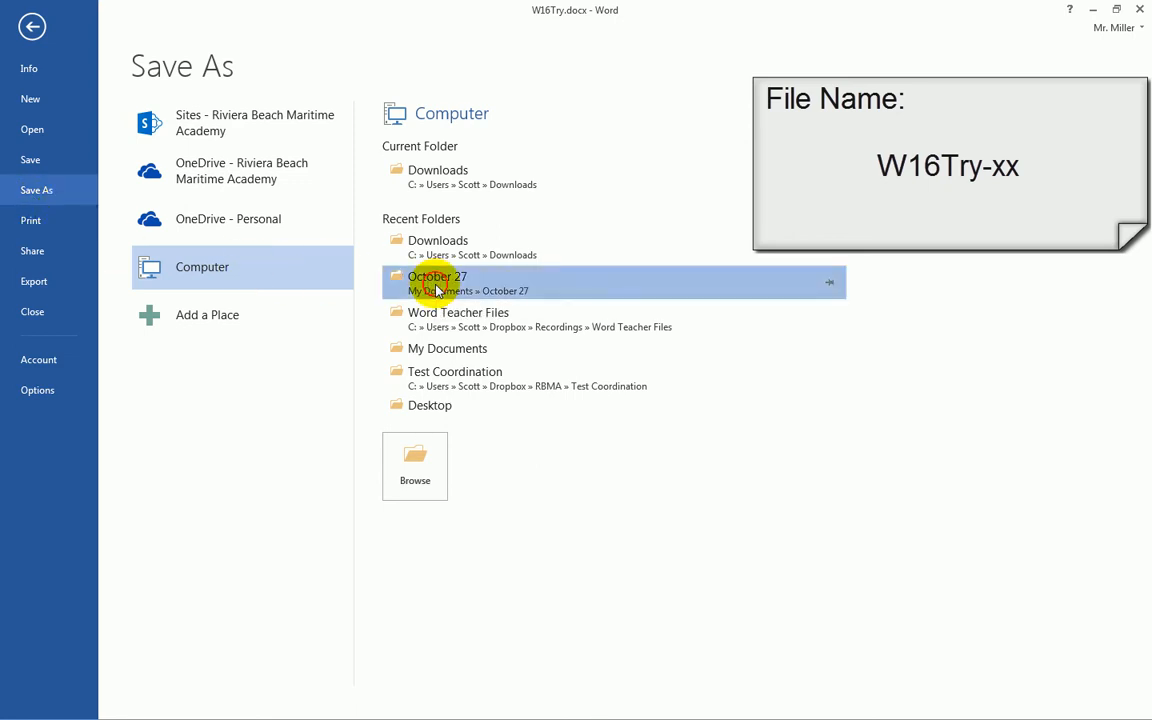
{"action": "left_click", "coordinate": [418, 462]}
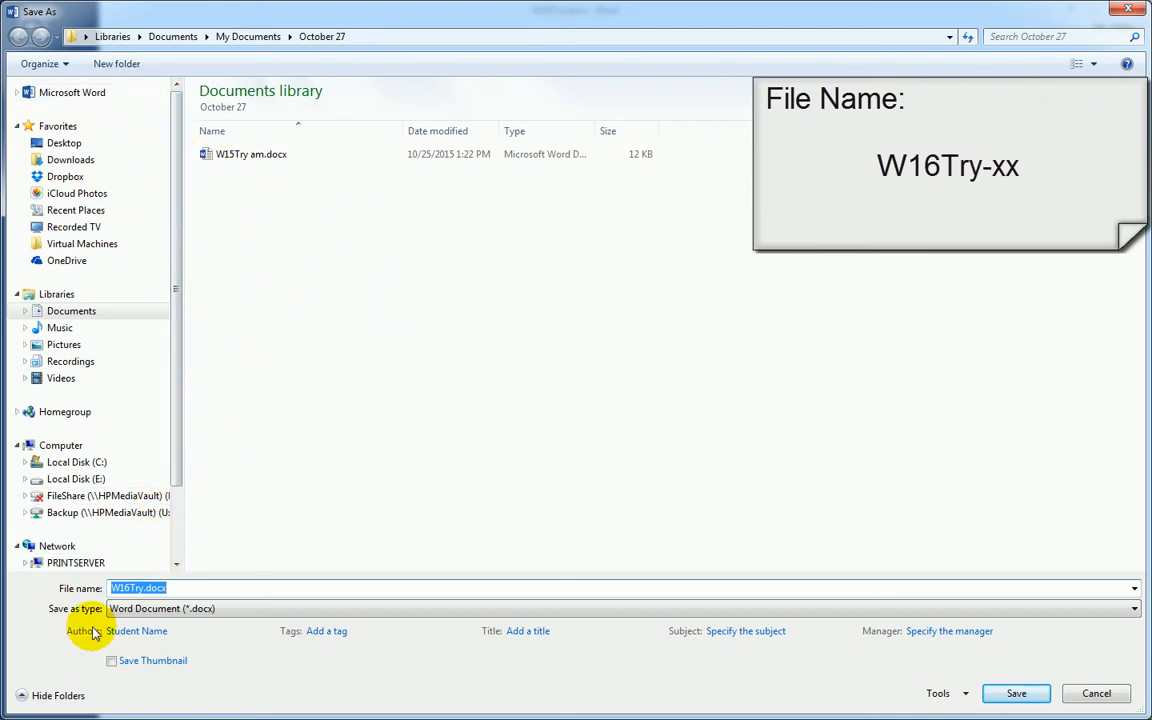
{"action": "left_click", "coordinate": [141, 587]}
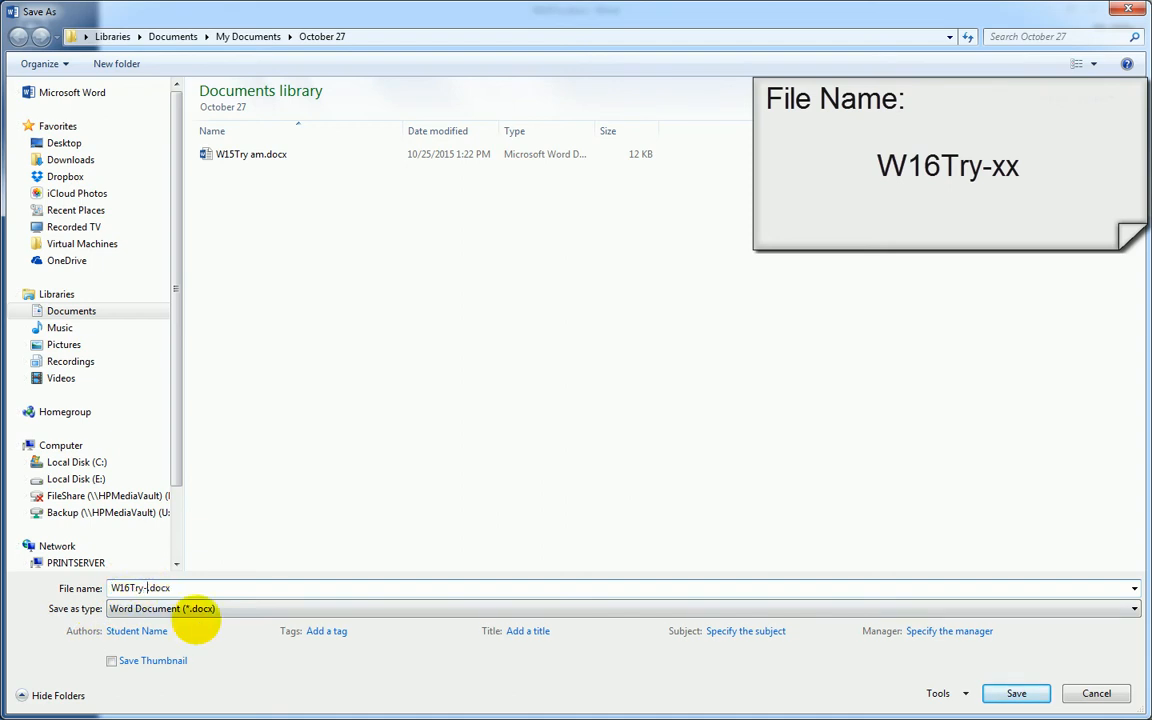
{"action": "key", "text": "Return"}
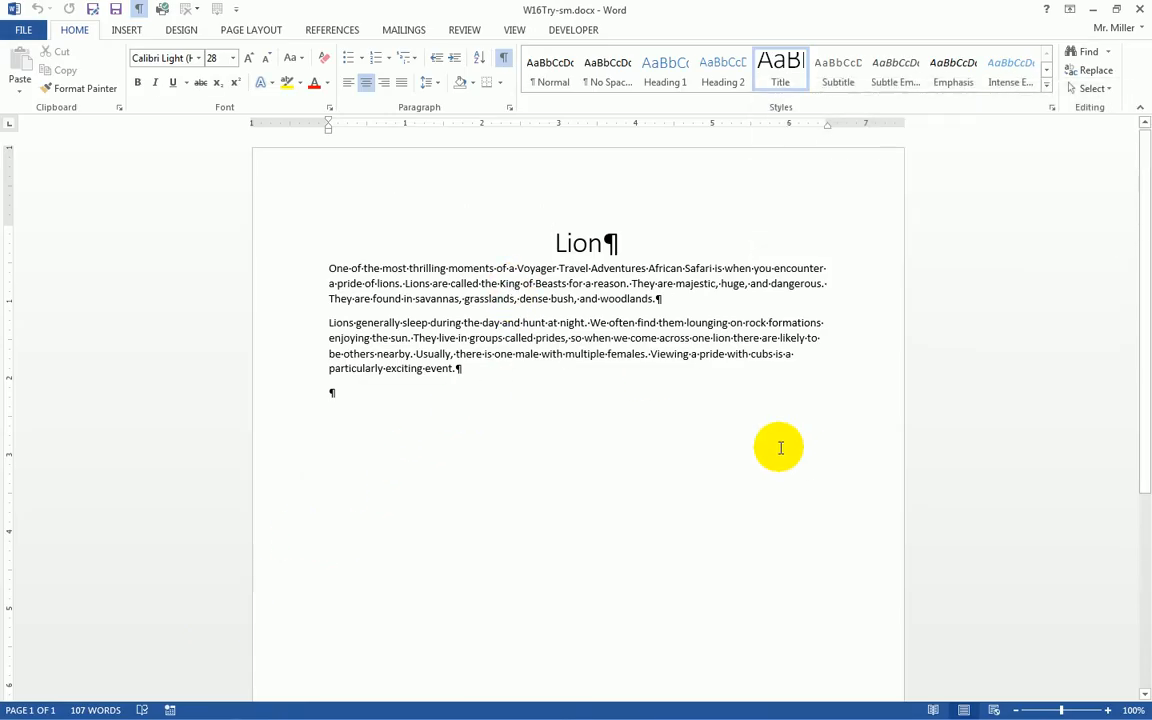
Step: Draw a free-form one-cell table about 4.29" wide and 1.17" high at the empty paragraph below the lion text
{"action": "left_click", "coordinate": [1108, 710]}
{"action": "left_click", "coordinate": [1108, 710]}
{"action": "left_click", "coordinate": [1108, 710]}
{"action": "left_click", "coordinate": [1108, 710]}
{"action": "left_click", "coordinate": [1108, 710]}
{"action": "left_click", "coordinate": [1108, 710]}
{"action": "left_click", "coordinate": [1108, 710]}
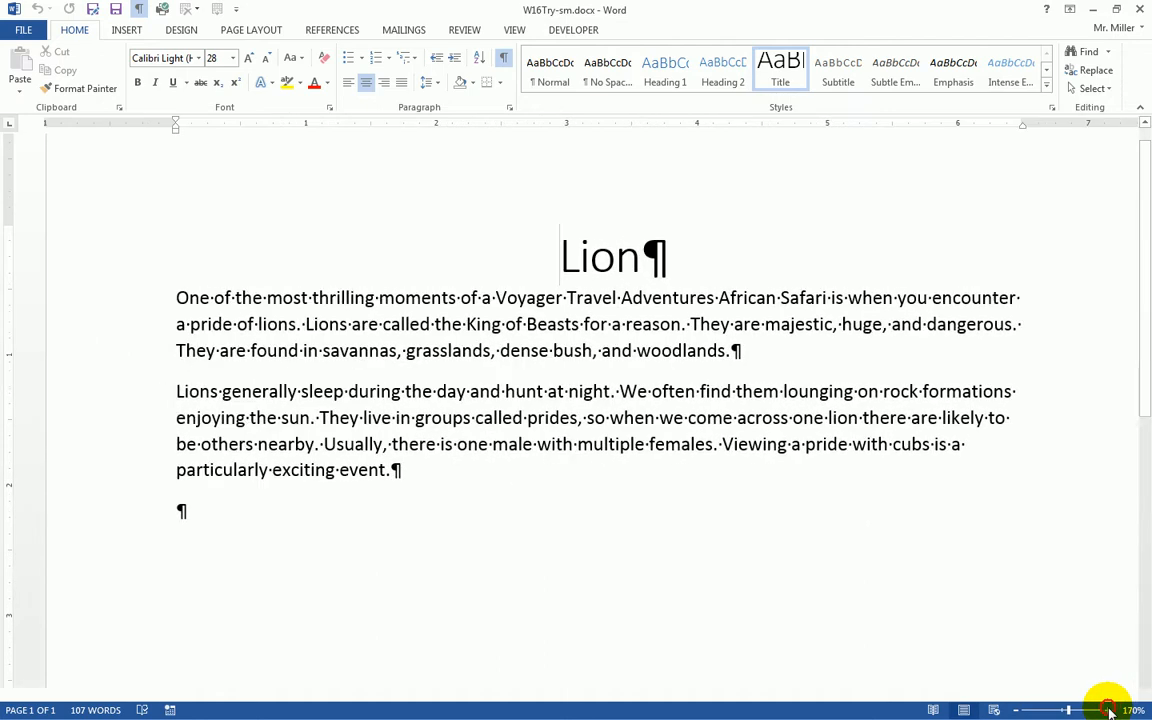
{"action": "left_click", "coordinate": [1108, 710]}
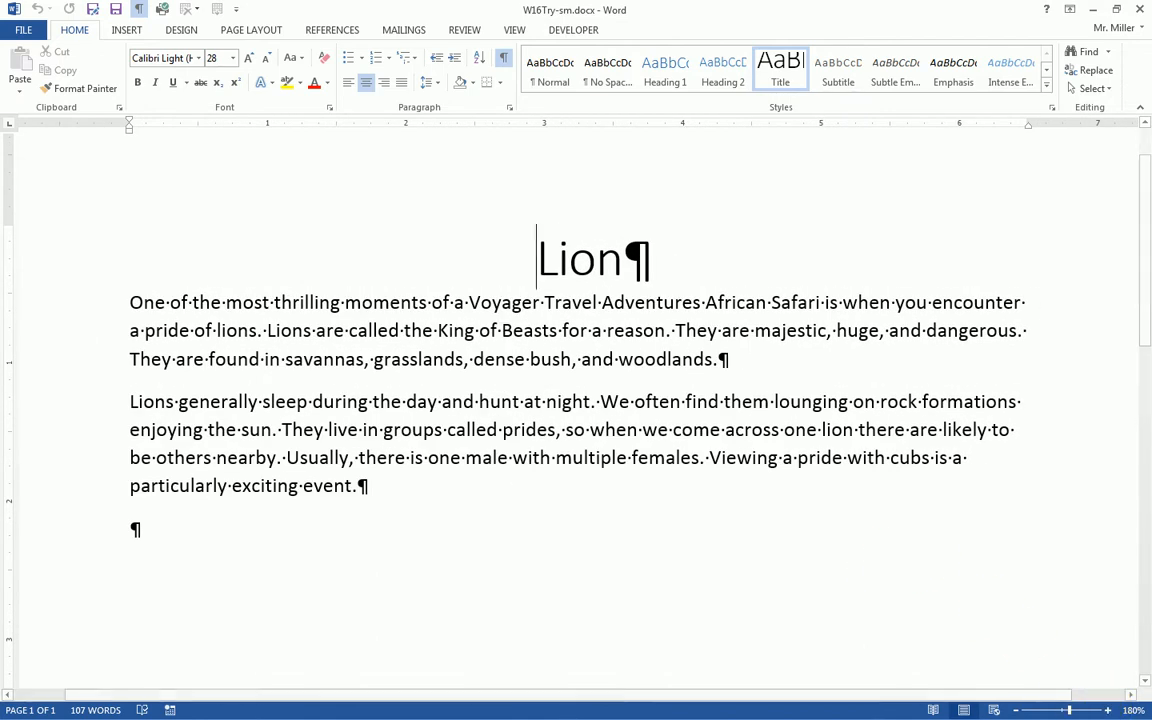
{"action": "left_click", "coordinate": [360, 458]}
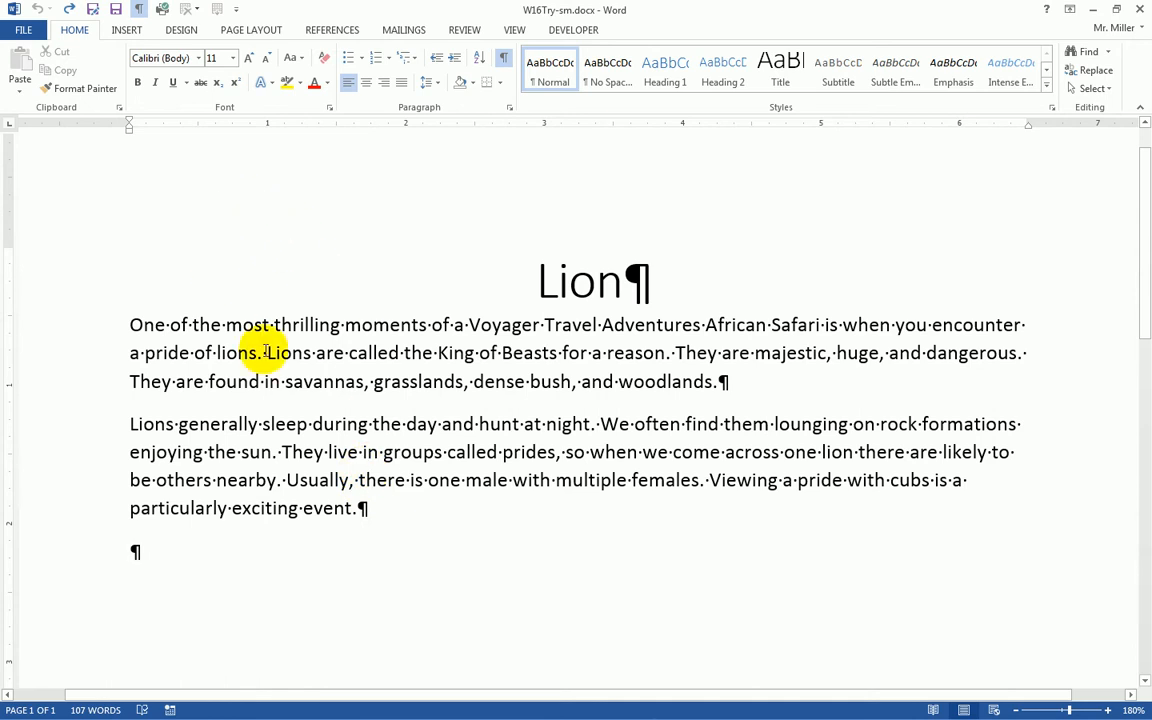
{"action": "scroll", "coordinate": [640, 290], "scroll_direction": "down", "scroll_amount": 1}
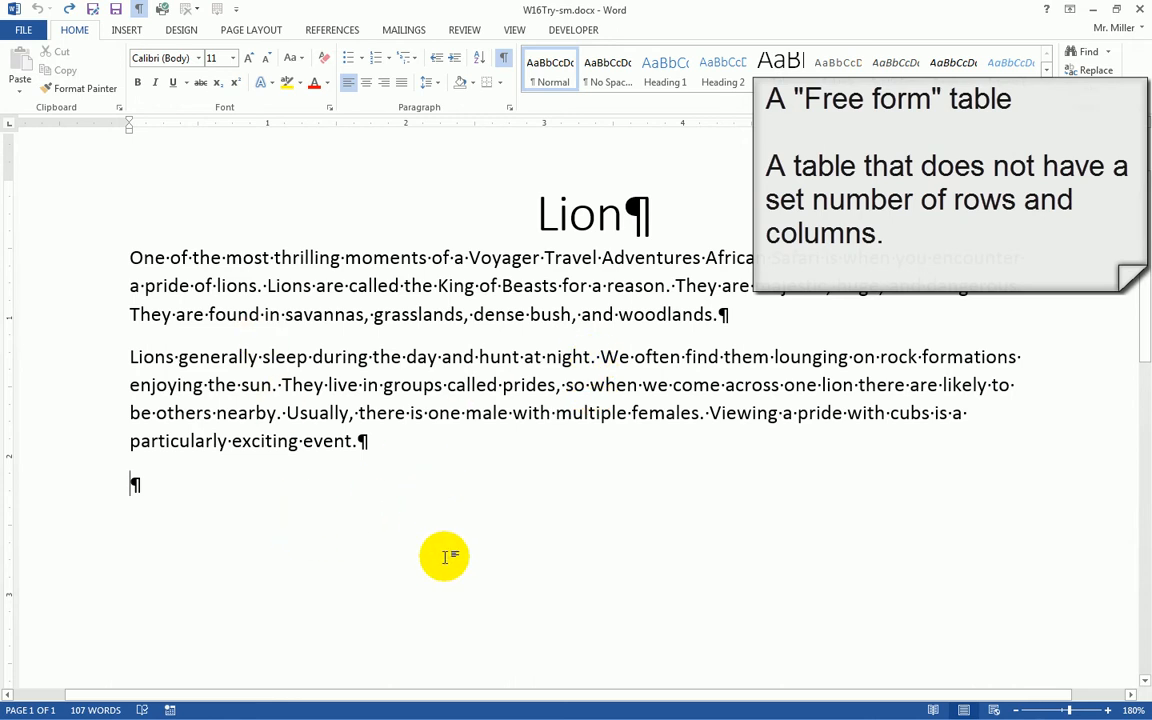
{"action": "left_click", "coordinate": [128, 33]}
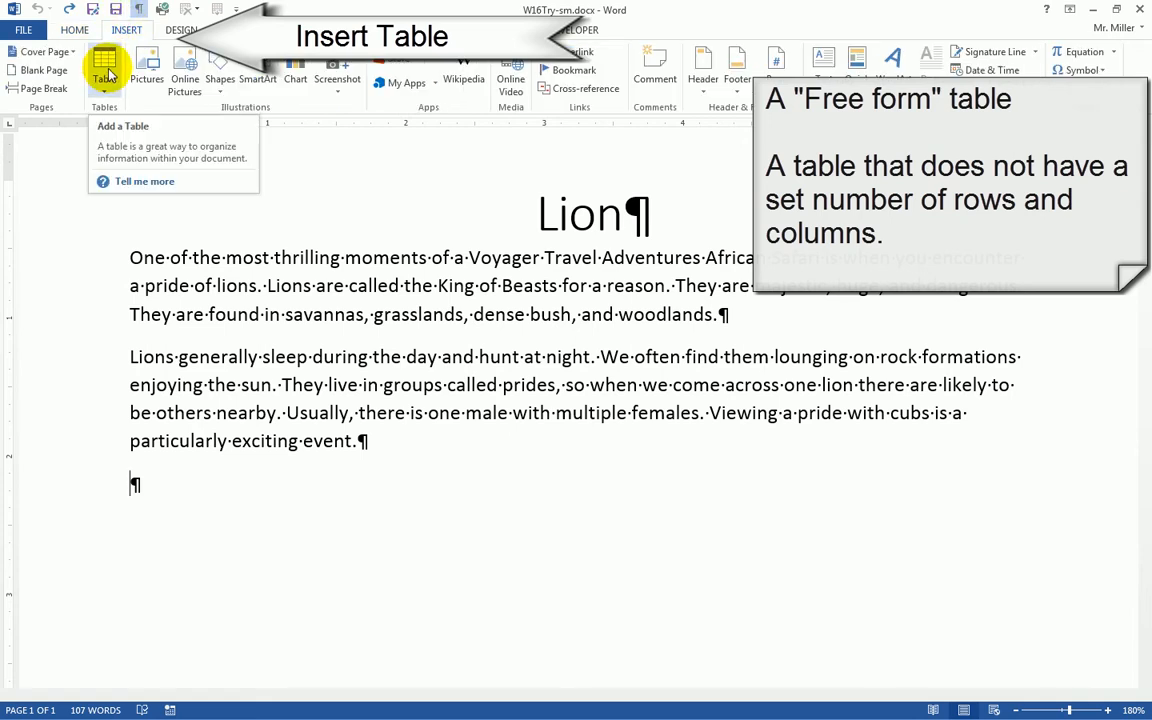
{"action": "left_click", "coordinate": [105, 72]}
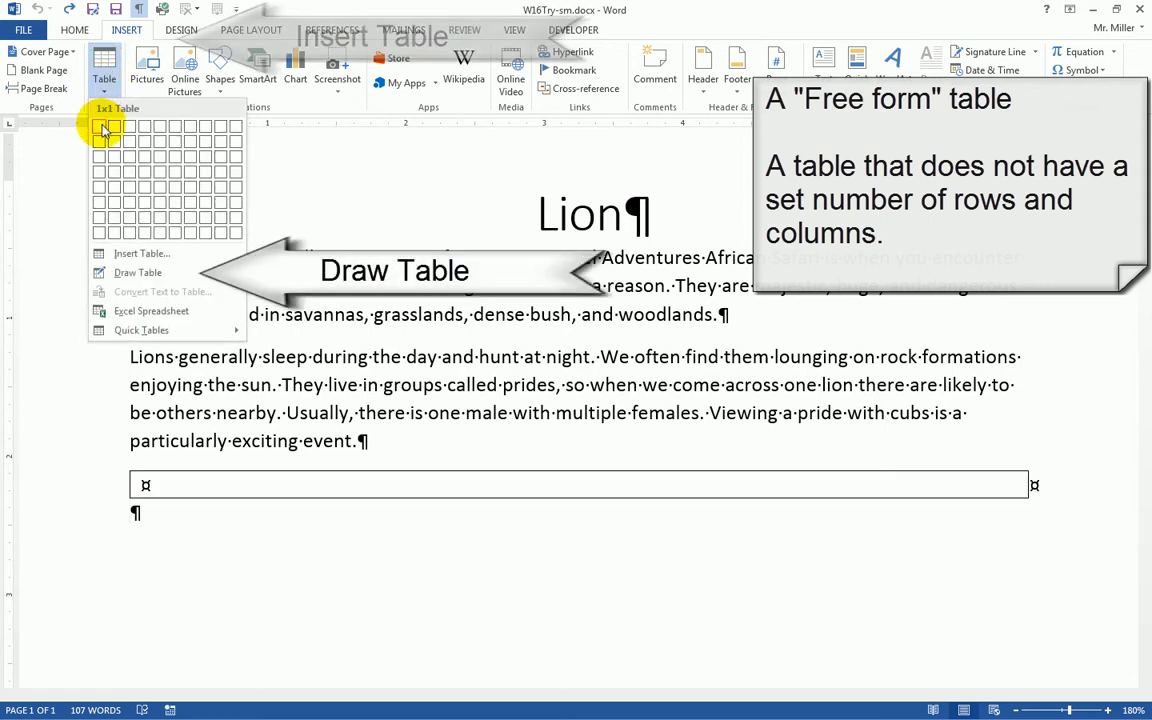
{"action": "left_click", "coordinate": [120, 275]}
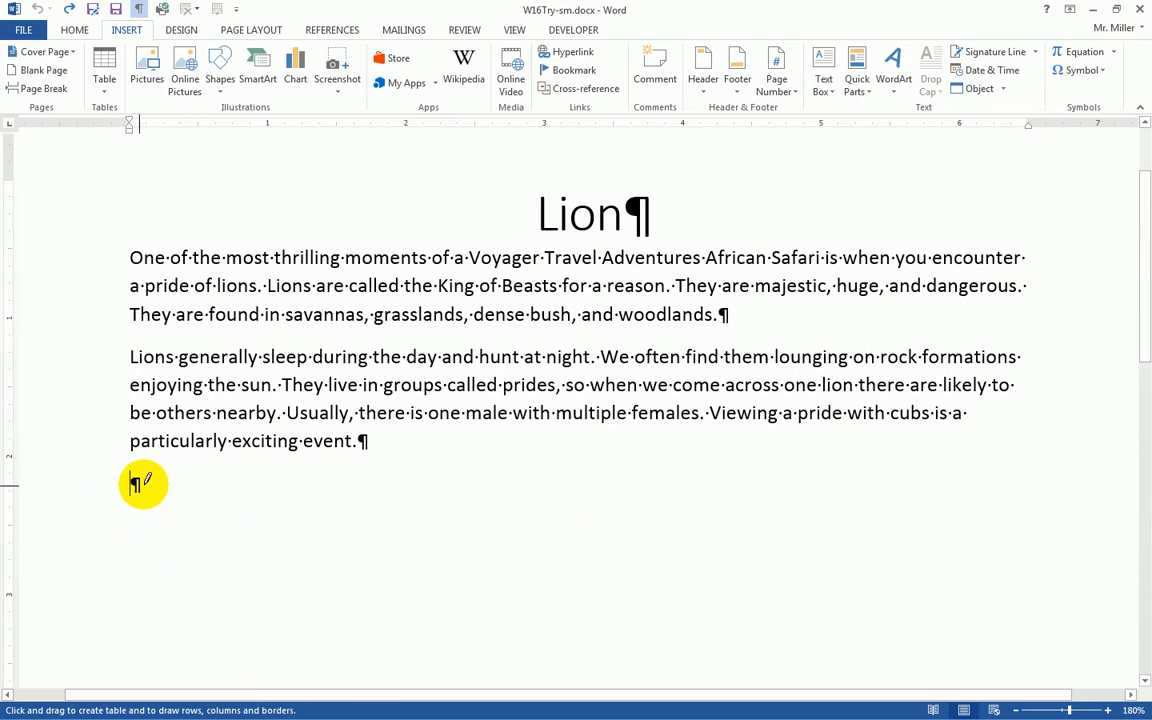
{"action": "mouse_move", "coordinate": [140, 483]}
{"action": "left_mouse_down"}
{"action": "mouse_move", "coordinate": [283, 589]}
{"action": "mouse_move", "coordinate": [735, 645]}
{"action": "left_mouse_up"}
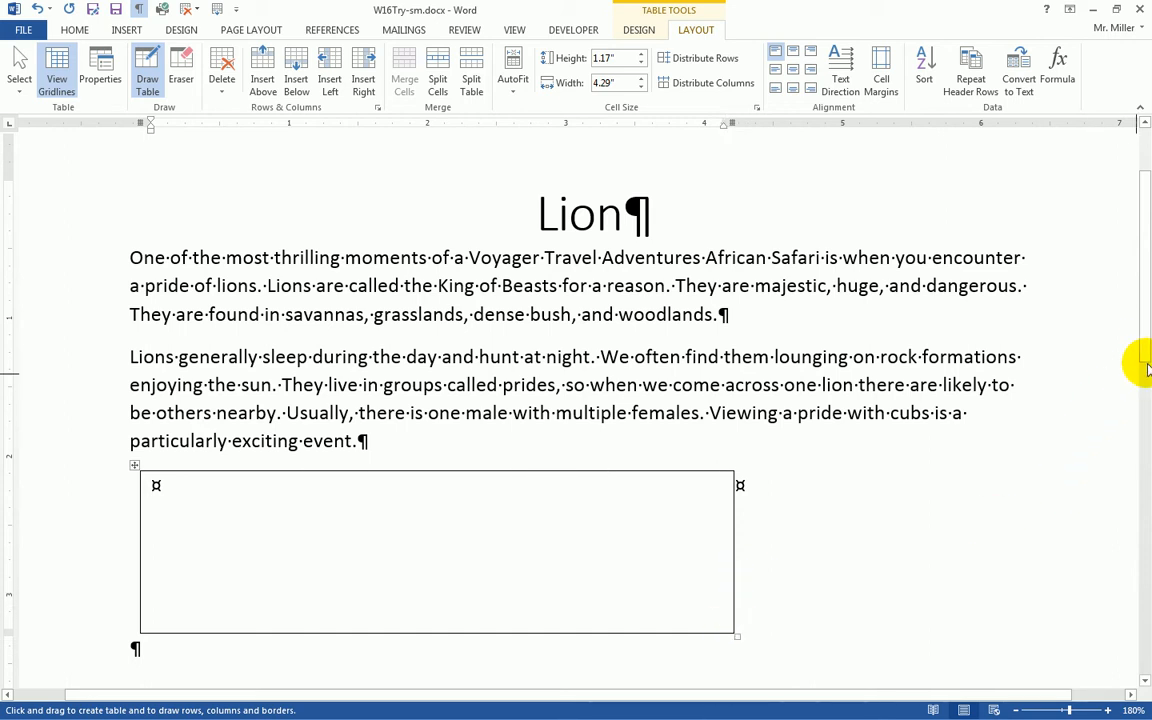
Step: Set the height of the drawn table cell to 2"
{"action": "left_click_drag", "start_coordinate": [1140, 347], "coordinate": [1143, 396]}
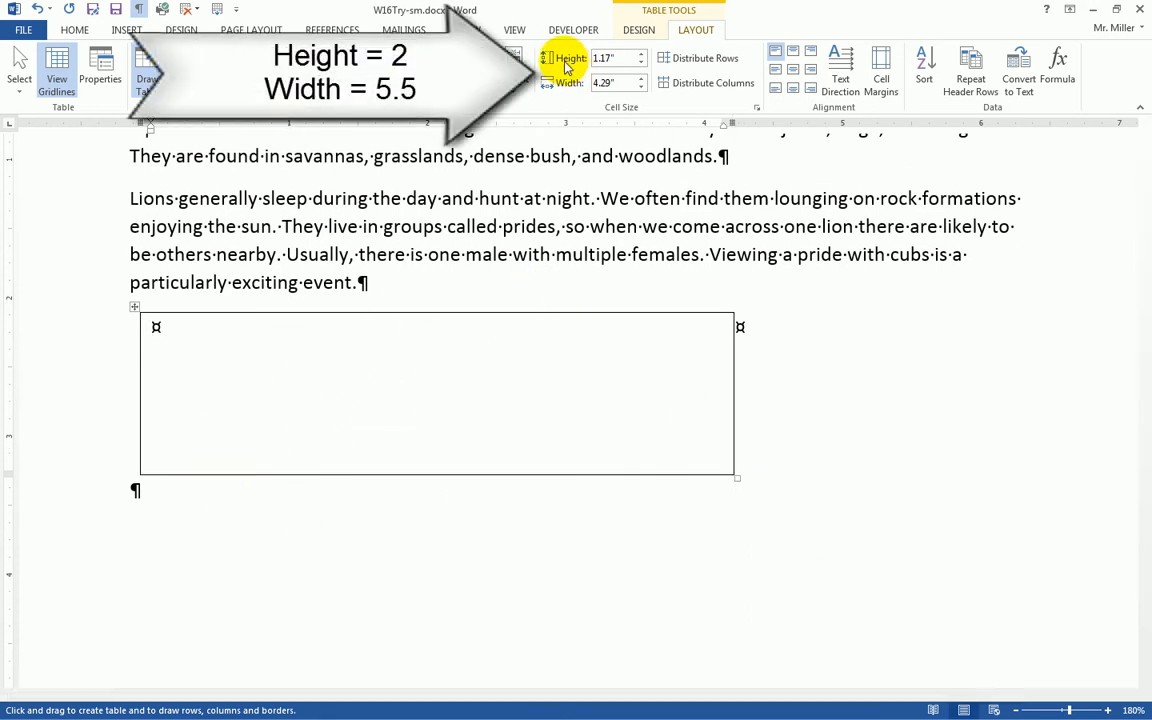
{"action": "left_click", "coordinate": [642, 54]}
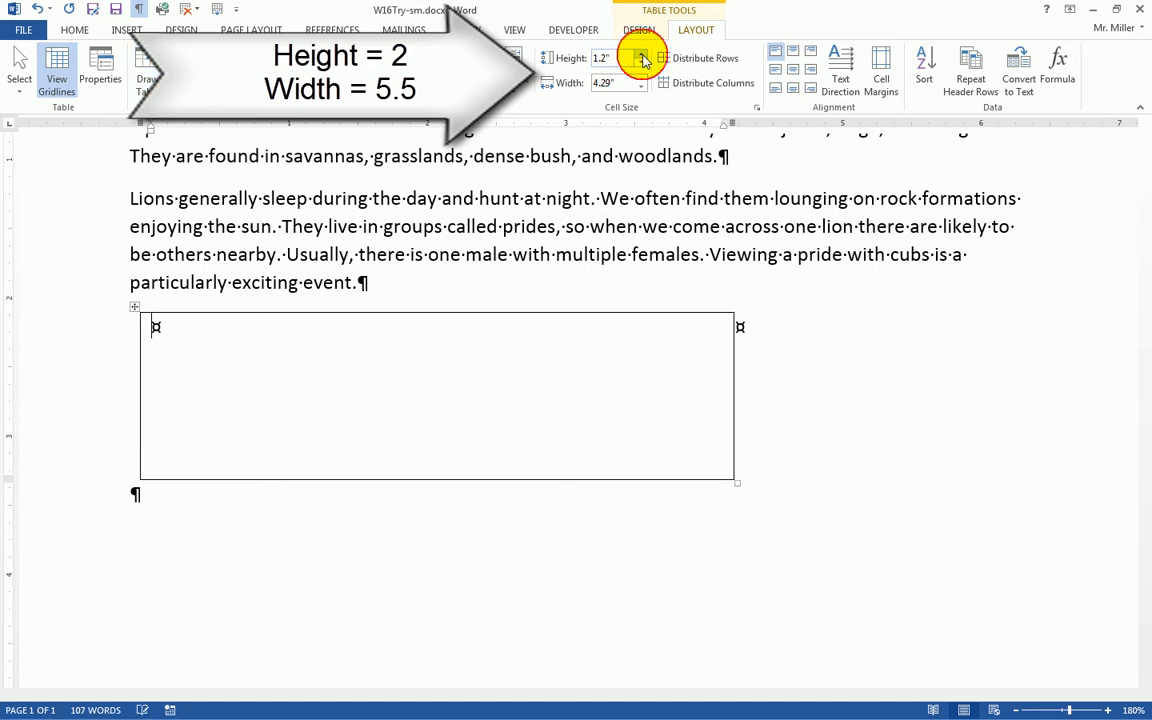
{"action": "left_click", "coordinate": [643, 55]}
{"action": "left_click", "coordinate": [643, 55]}
{"action": "left_click", "coordinate": [643, 55]}
{"action": "left_click", "coordinate": [643, 55]}
{"action": "left_click", "coordinate": [643, 55]}
{"action": "left_click", "coordinate": [643, 55]}
{"action": "left_click", "coordinate": [643, 55]}
{"action": "left_click", "coordinate": [643, 55]}
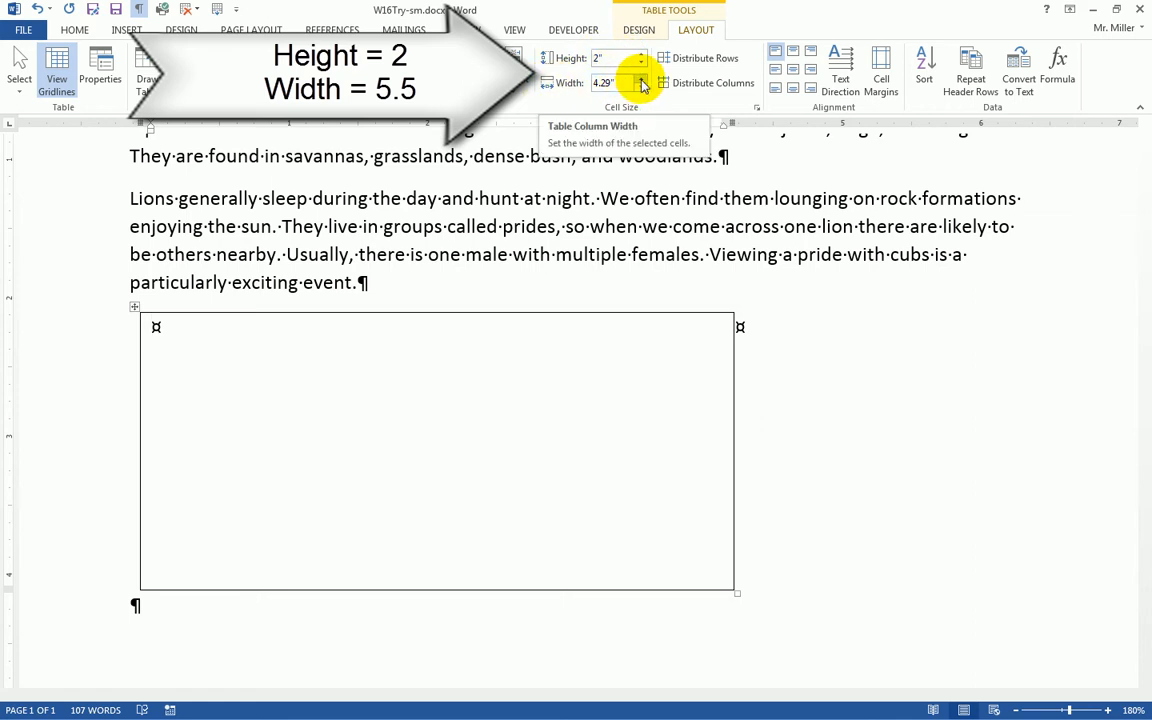
Step: Set the width of the drawn table cell to 5.5"
{"action": "left_click", "coordinate": [642, 86]}
{"action": "left_click", "coordinate": [642, 86]}
{"action": "left_click", "coordinate": [642, 86]}
{"action": "left_click", "coordinate": [642, 86]}
{"action": "left_click", "coordinate": [642, 86]}
{"action": "left_click", "coordinate": [642, 86]}
{"action": "left_click", "coordinate": [641, 80]}
{"action": "left_click", "coordinate": [641, 80]}
{"action": "left_click", "coordinate": [641, 80]}
{"action": "left_click", "coordinate": [641, 80]}
{"action": "left_click", "coordinate": [641, 80]}
{"action": "left_click", "coordinate": [641, 80]}
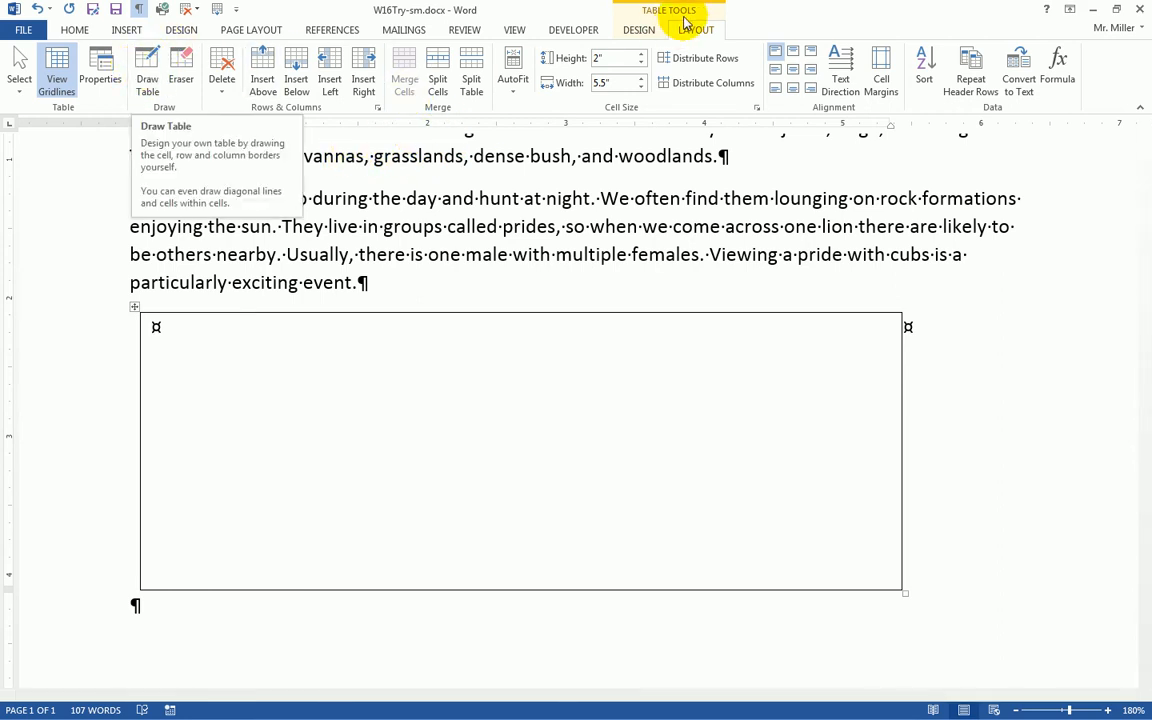
Step: Draw a vertical divider about 2.07" from the table's left edge and a horizontal divider across both columns about 1.53" below the top
{"action": "left_click", "coordinate": [146, 80]}
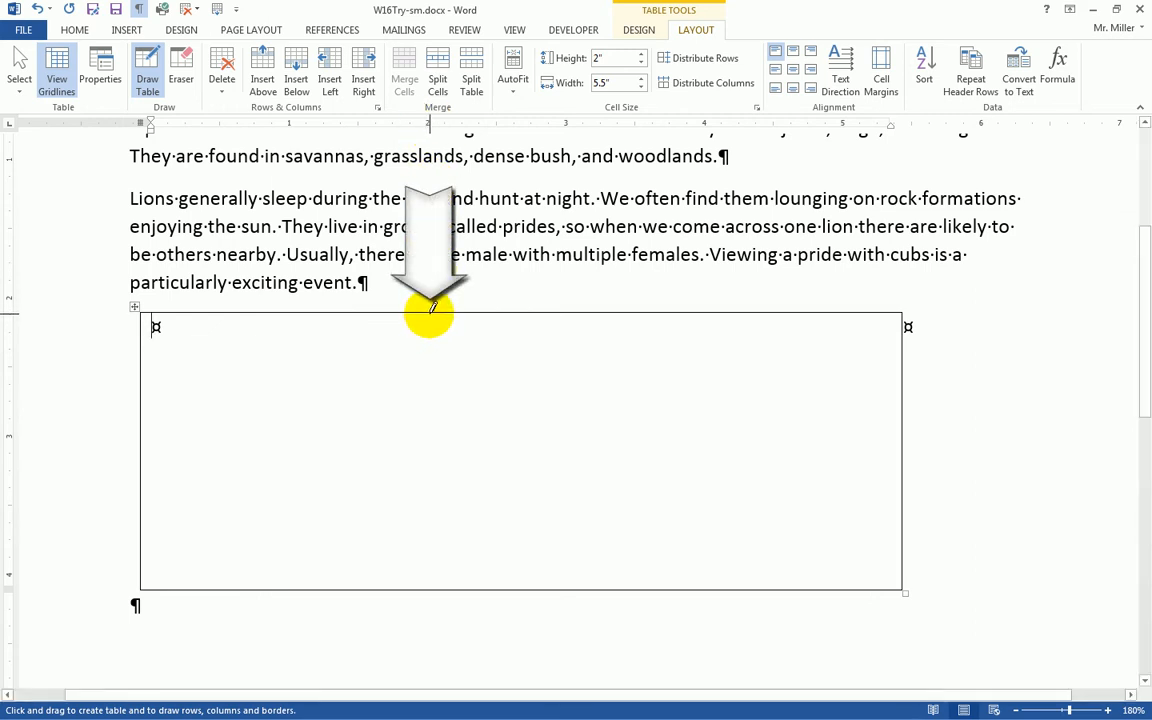
{"action": "left_click_drag", "start_coordinate": [430, 308], "coordinate": [429, 580]}
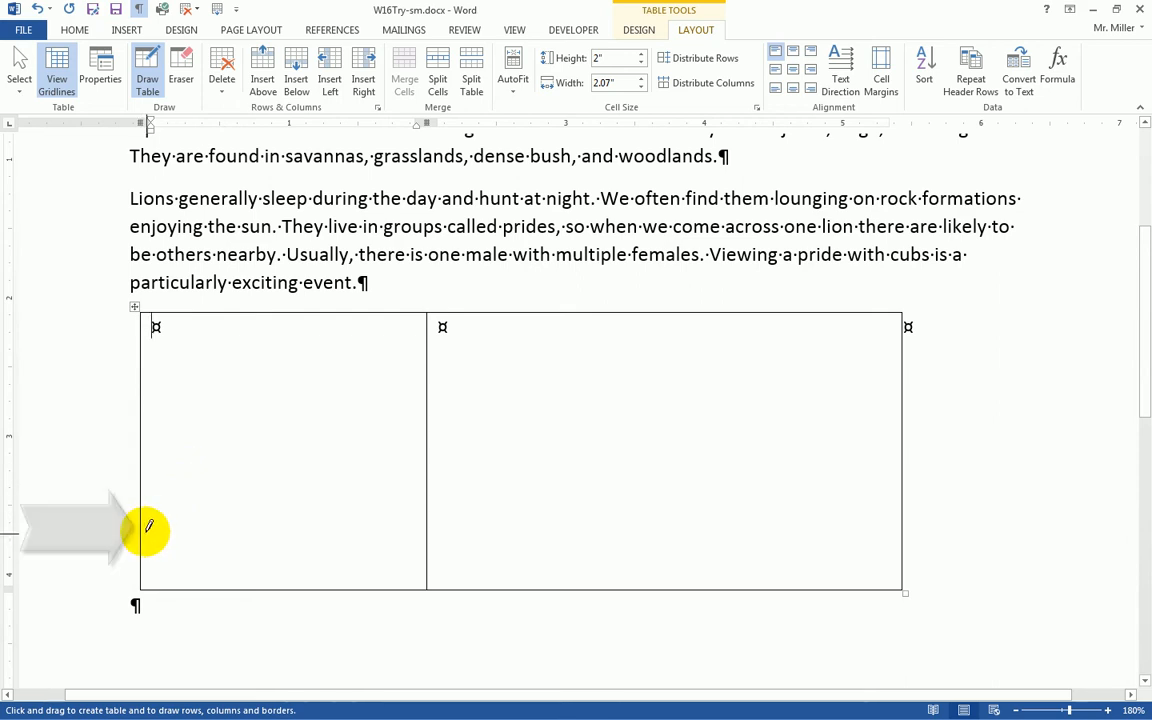
{"action": "left_click_drag", "start_coordinate": [143, 520], "coordinate": [424, 522]}
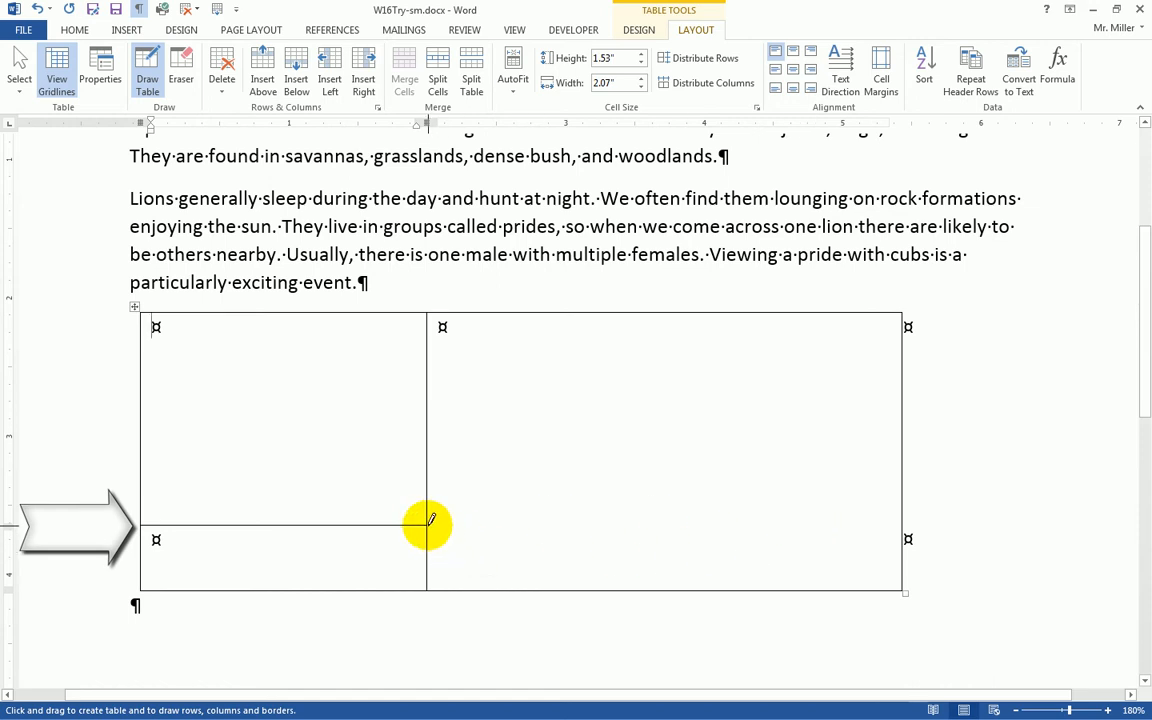
{"action": "mouse_move", "coordinate": [428, 522]}
{"action": "left_mouse_down"}
{"action": "mouse_move", "coordinate": [715, 512]}
{"action": "mouse_move", "coordinate": [902, 525]}
{"action": "left_mouse_up"}
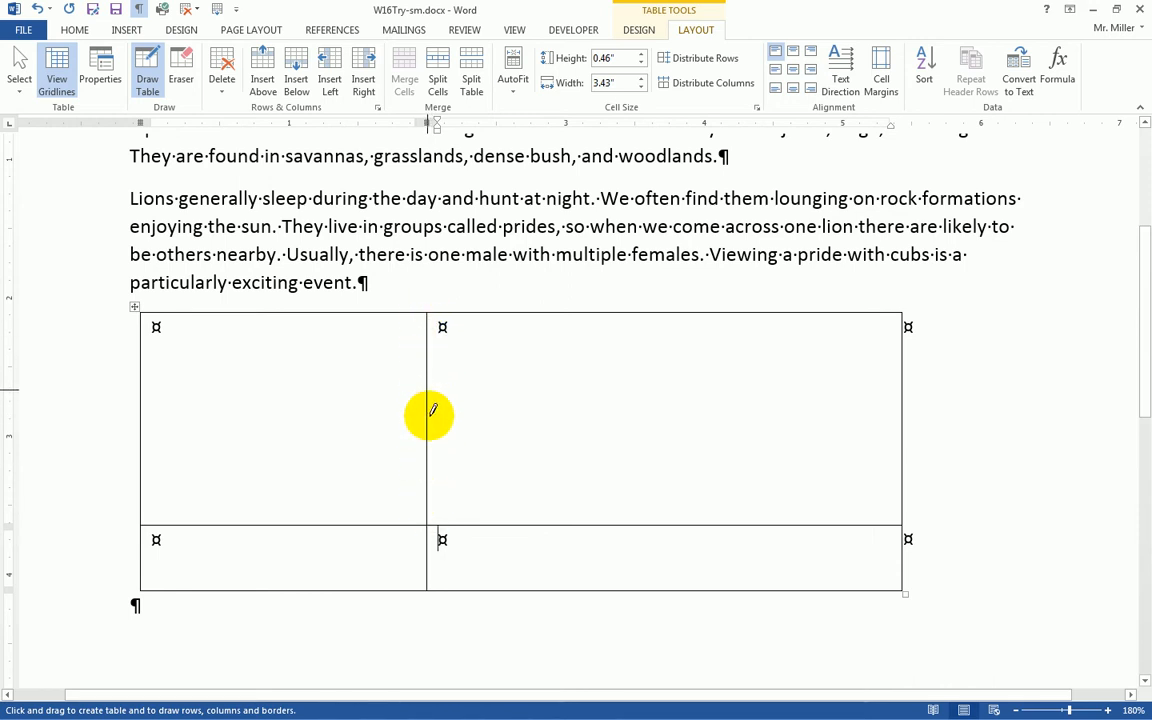
Step: Draw a horizontal divider about 0.79" below the top of the upper-right cell, and turn off Draw Table
{"action": "left_click_drag", "start_coordinate": [430, 417], "coordinate": [872, 422]}
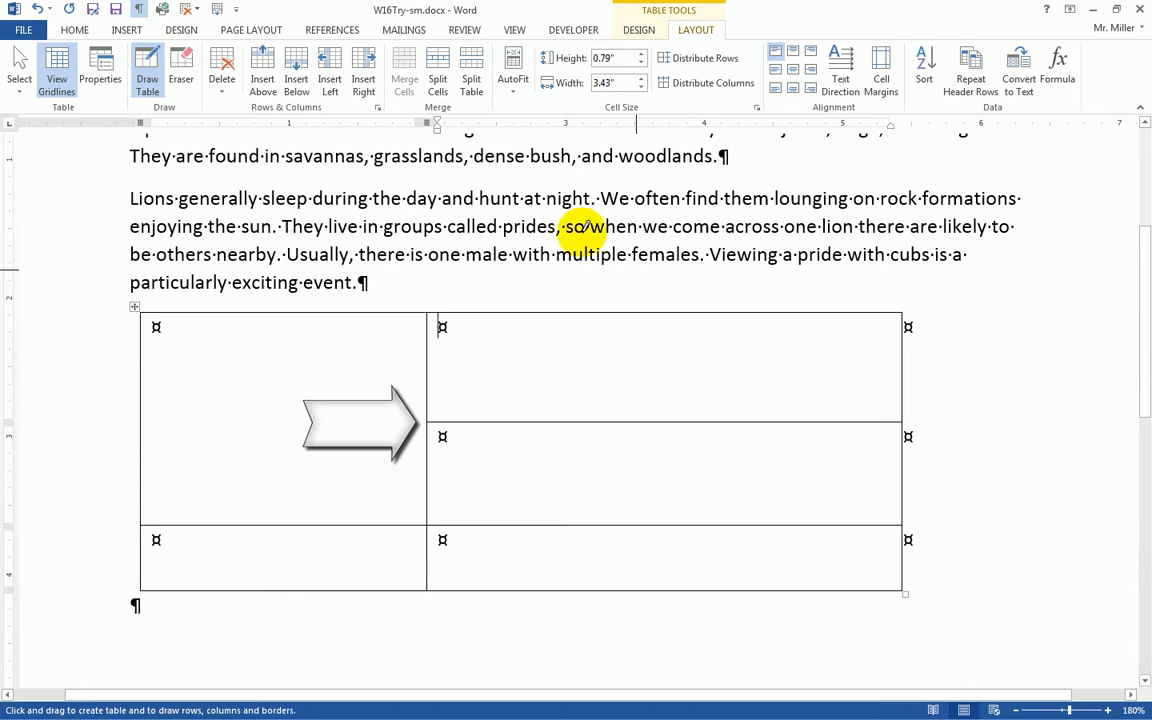
{"action": "left_click", "coordinate": [145, 75]}
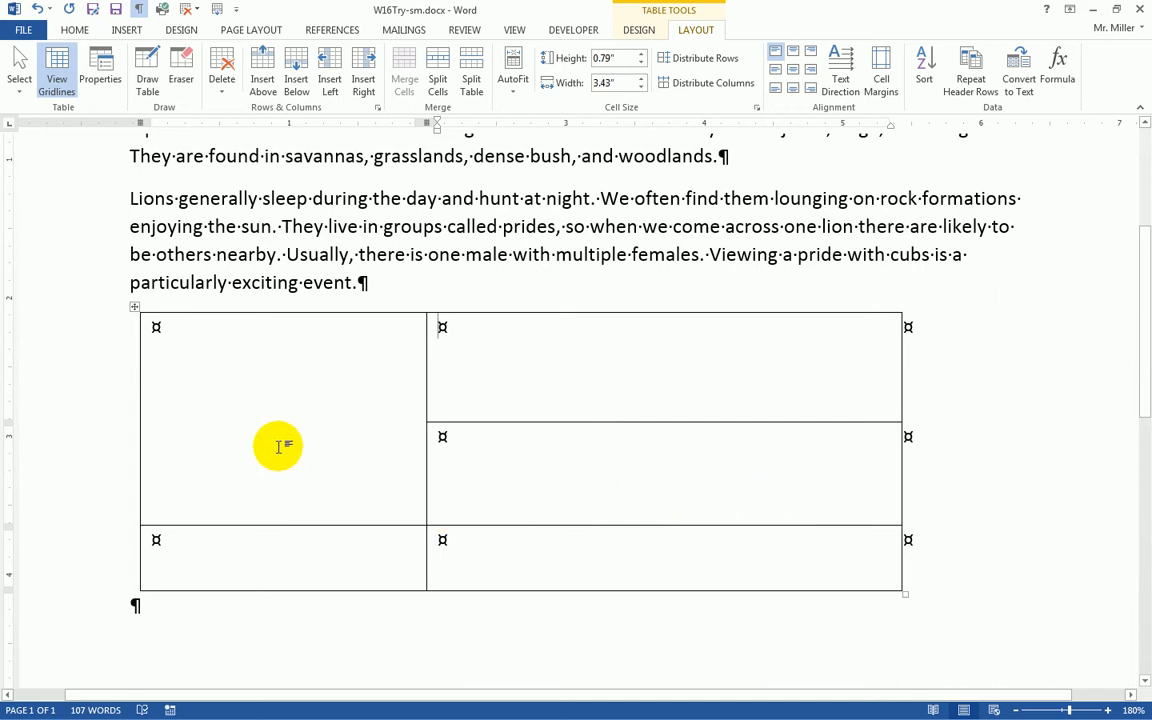
Step: Enter "Voyager Travel Adventures" in the table's upper-left cell
{"action": "left_click", "coordinate": [175, 329]}
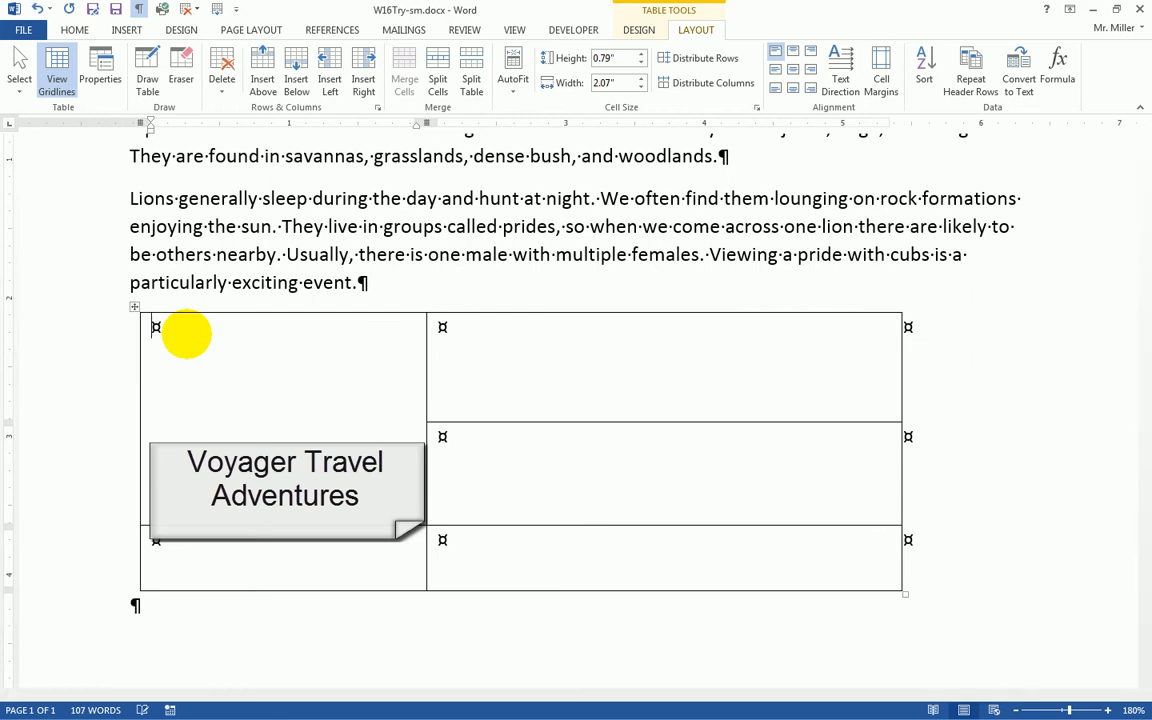
{"action": "type", "text": "Voyager Travel Adventures"}
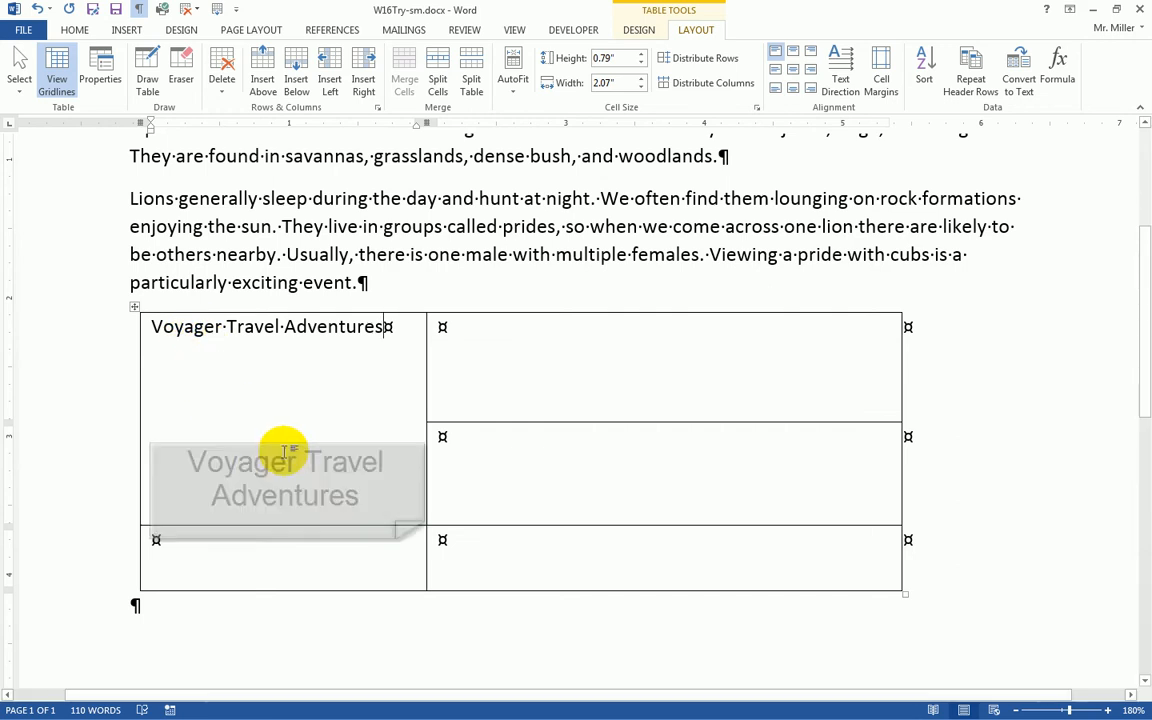
Step: Split the table's bottom-left cell into 2 columns and 1 row
{"action": "left_click", "coordinate": [251, 558]}
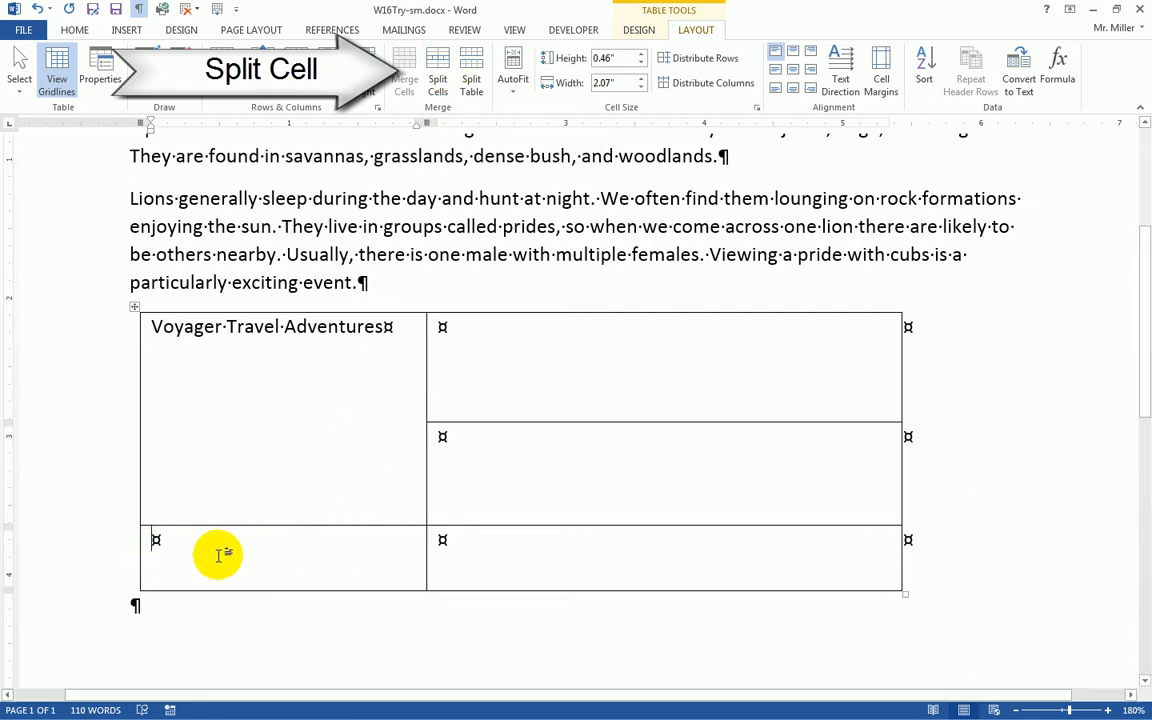
{"action": "left_click", "coordinate": [440, 84]}
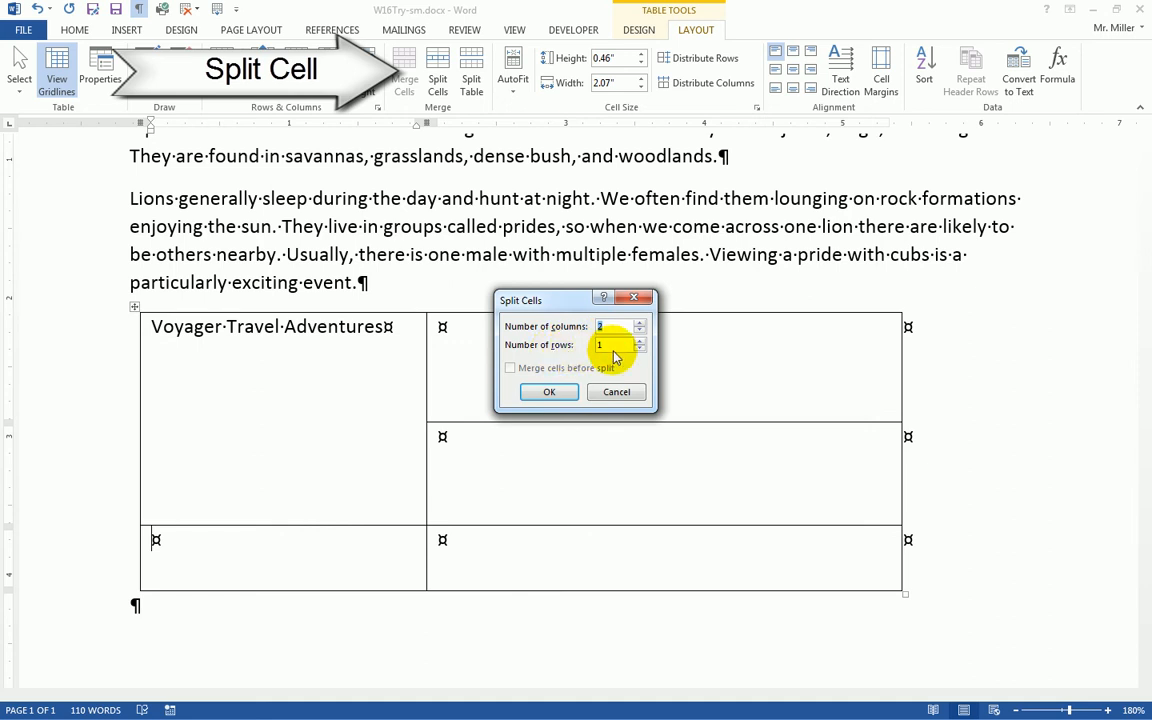
{"action": "left_click", "coordinate": [549, 393]}
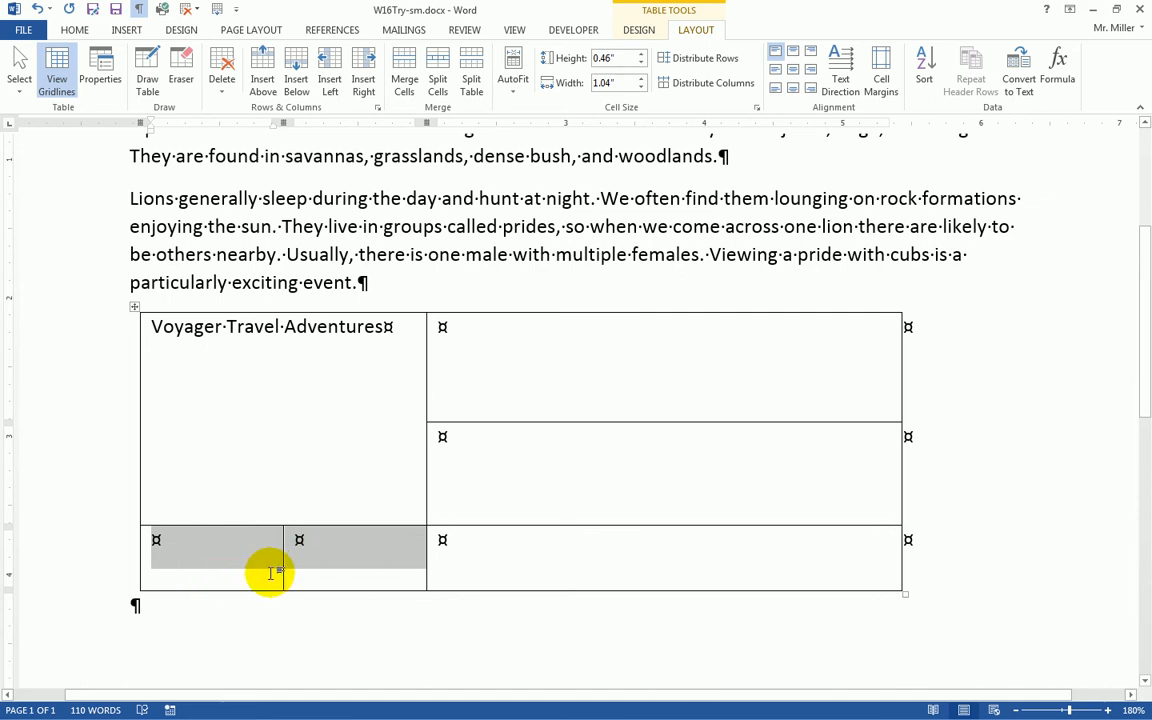
Step: Split the wide cell at the right of the table's last row into 4 columns and 1 row
{"action": "left_click", "coordinate": [480, 535]}
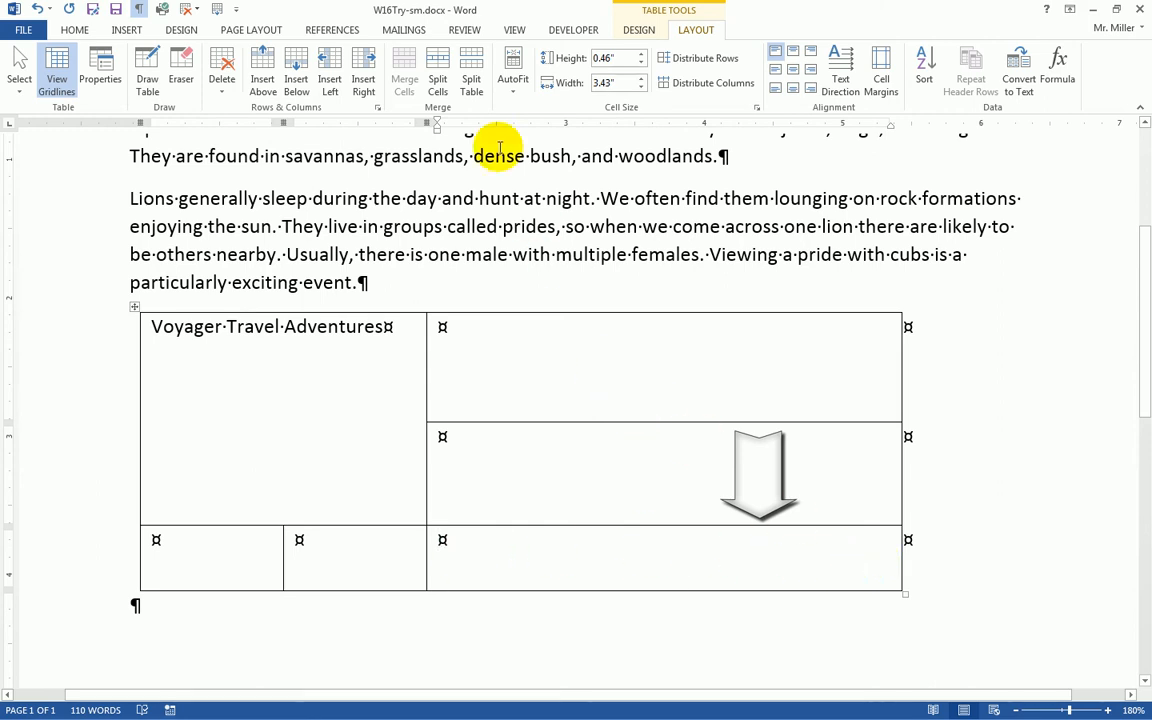
{"action": "left_click", "coordinate": [440, 85]}
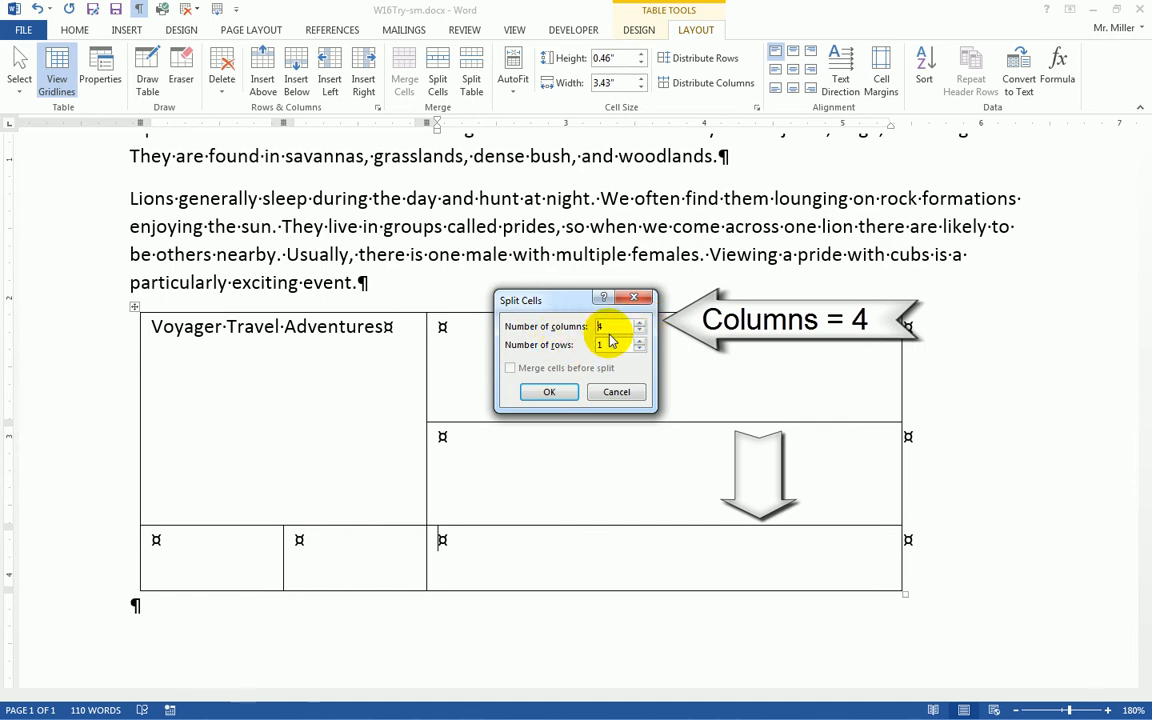
{"action": "left_click", "coordinate": [560, 398]}
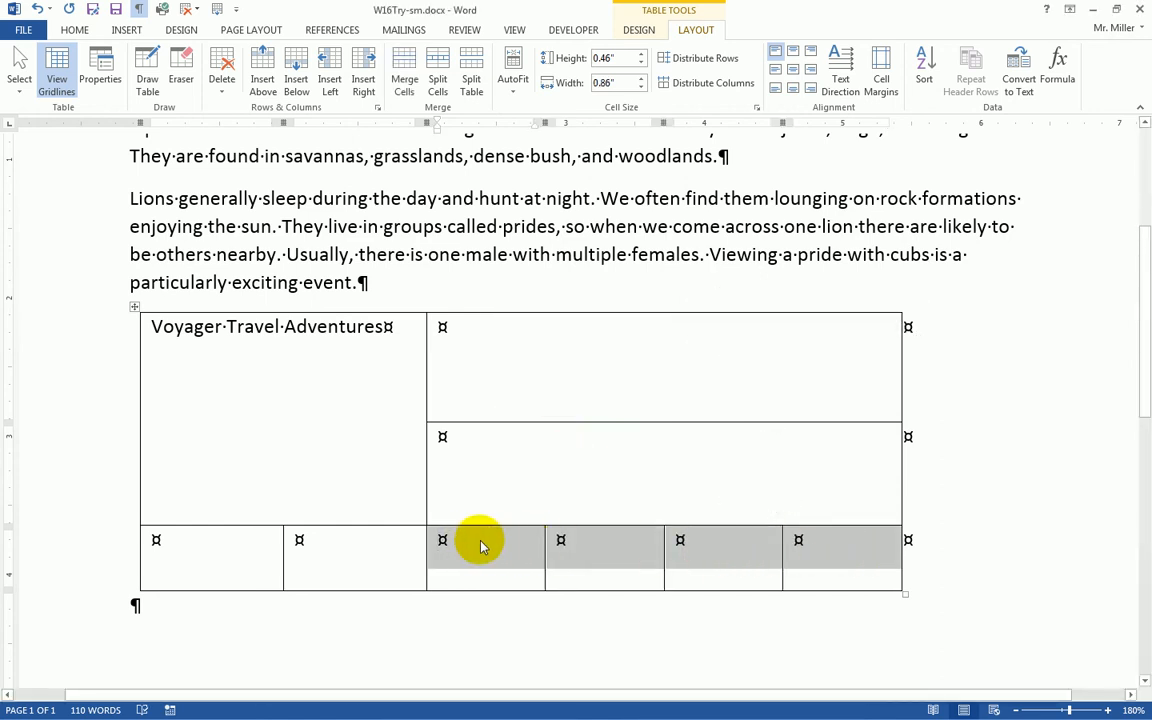
Step: Split the table's upper-right cell into 3 columns and 2 rows
{"action": "left_click", "coordinate": [862, 556]}
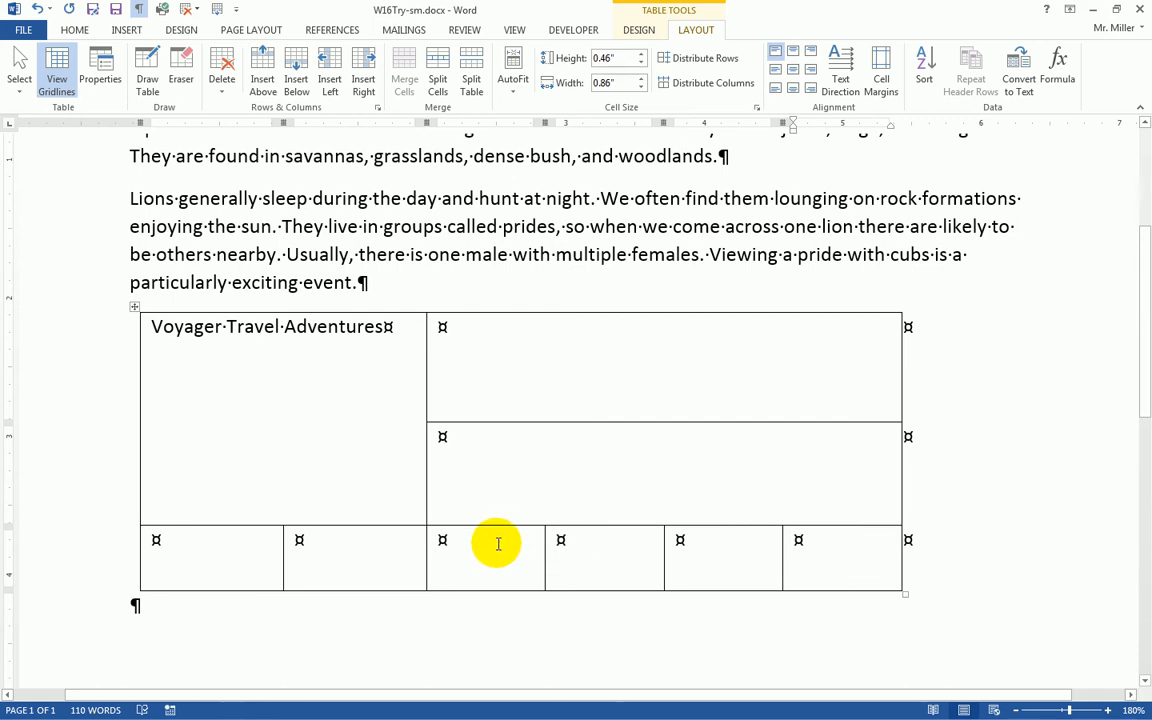
{"action": "left_click", "coordinate": [483, 347]}
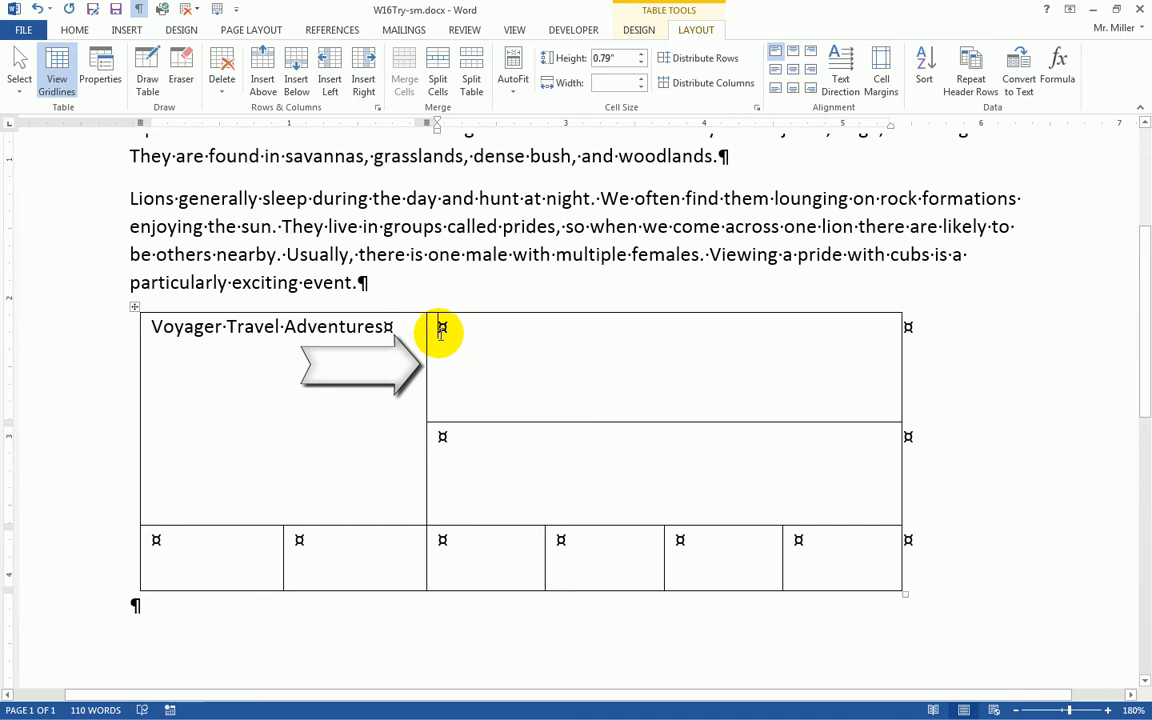
{"action": "left_click", "coordinate": [438, 84]}
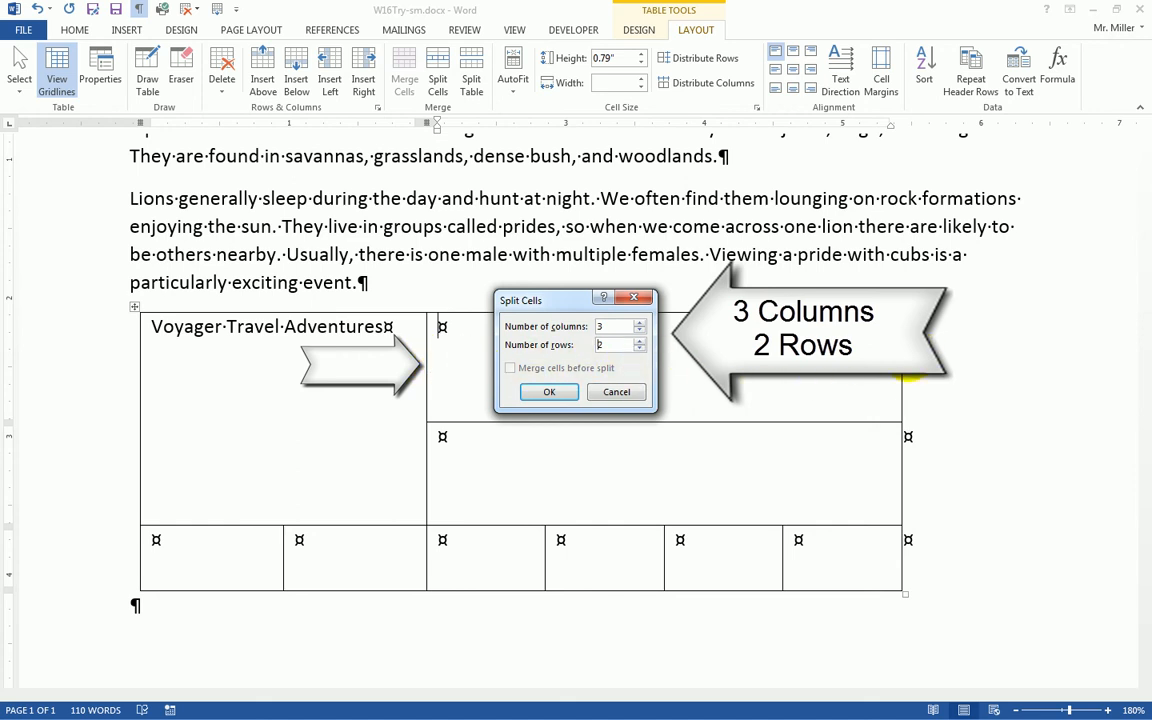
{"action": "left_click", "coordinate": [551, 393]}
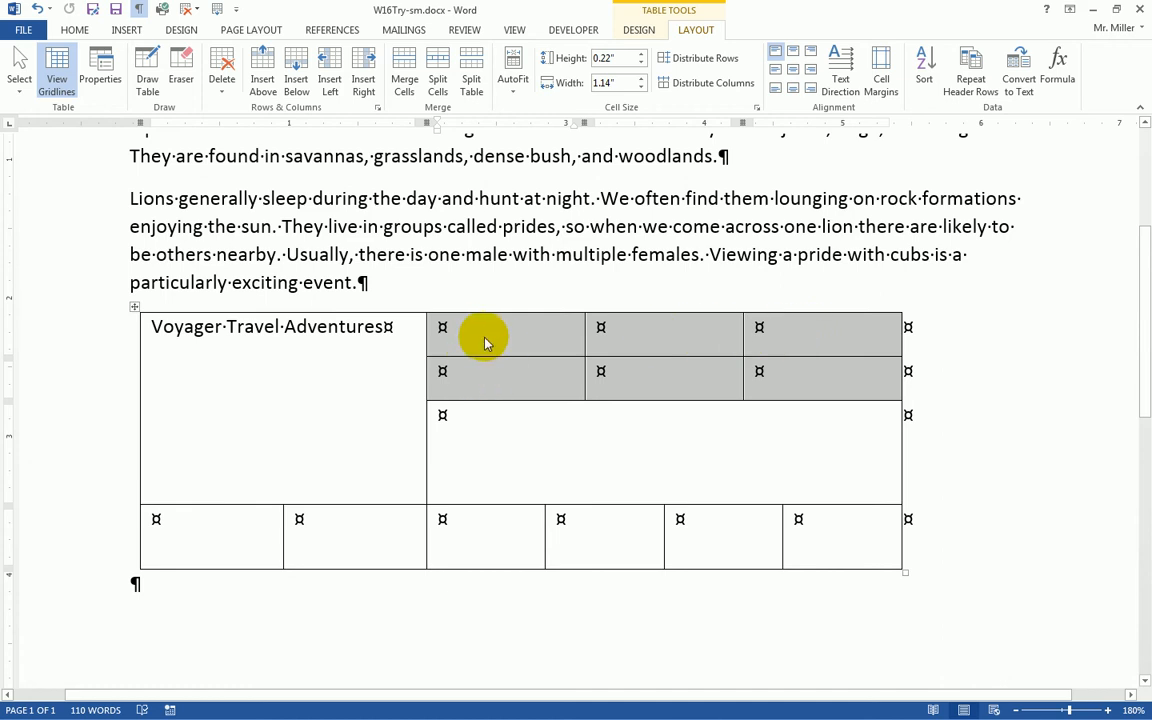
{"action": "left_click", "coordinate": [482, 376]}
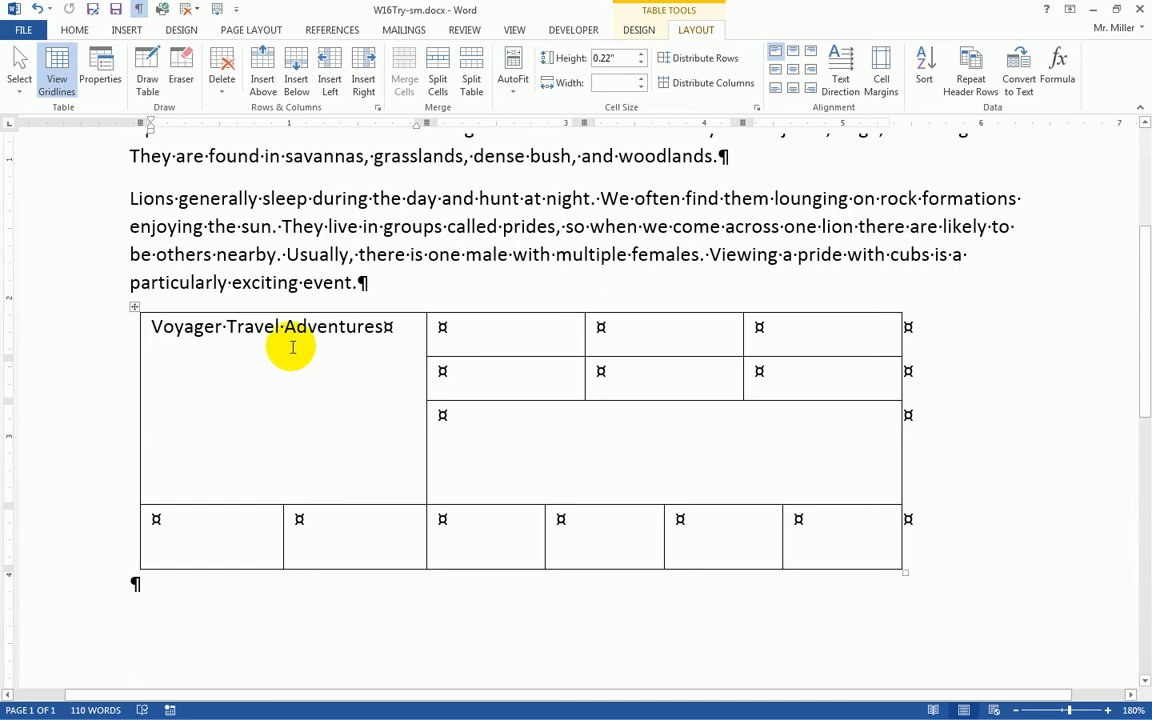
Step: Rotate the "Voyager Travel Adventures" text to read from bottom to top and center it vertically along the cell's left edge
{"action": "left_click", "coordinate": [147, 326]}
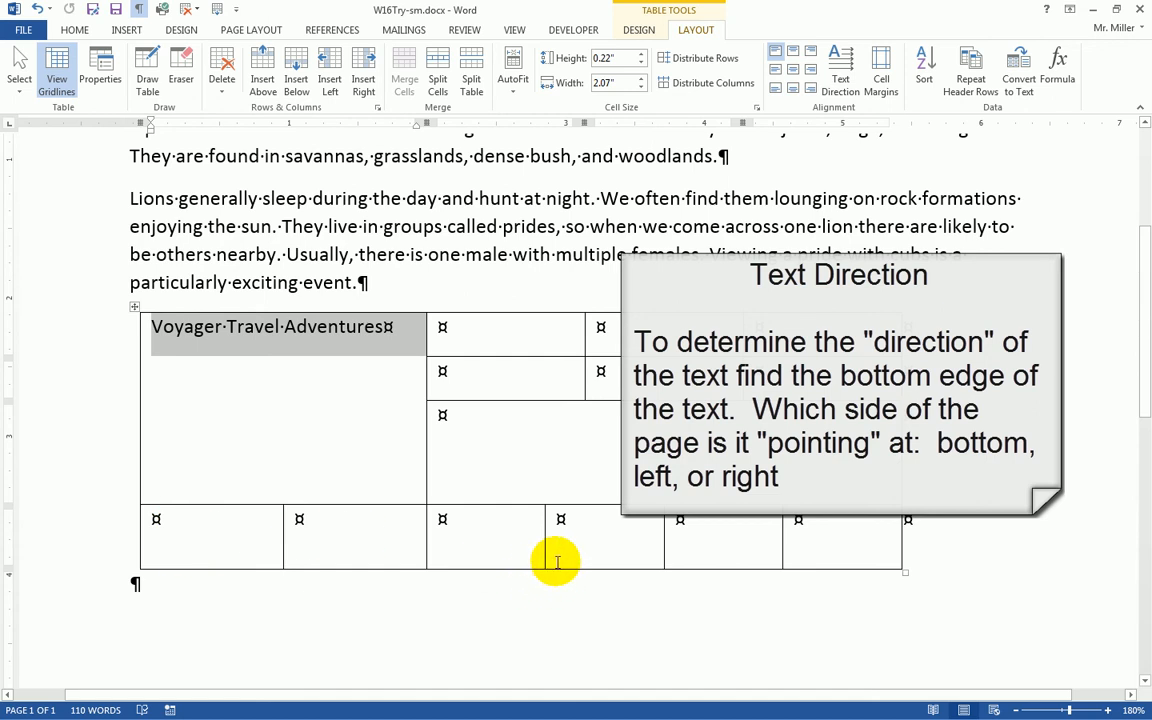
{"action": "left_click", "coordinate": [845, 80]}
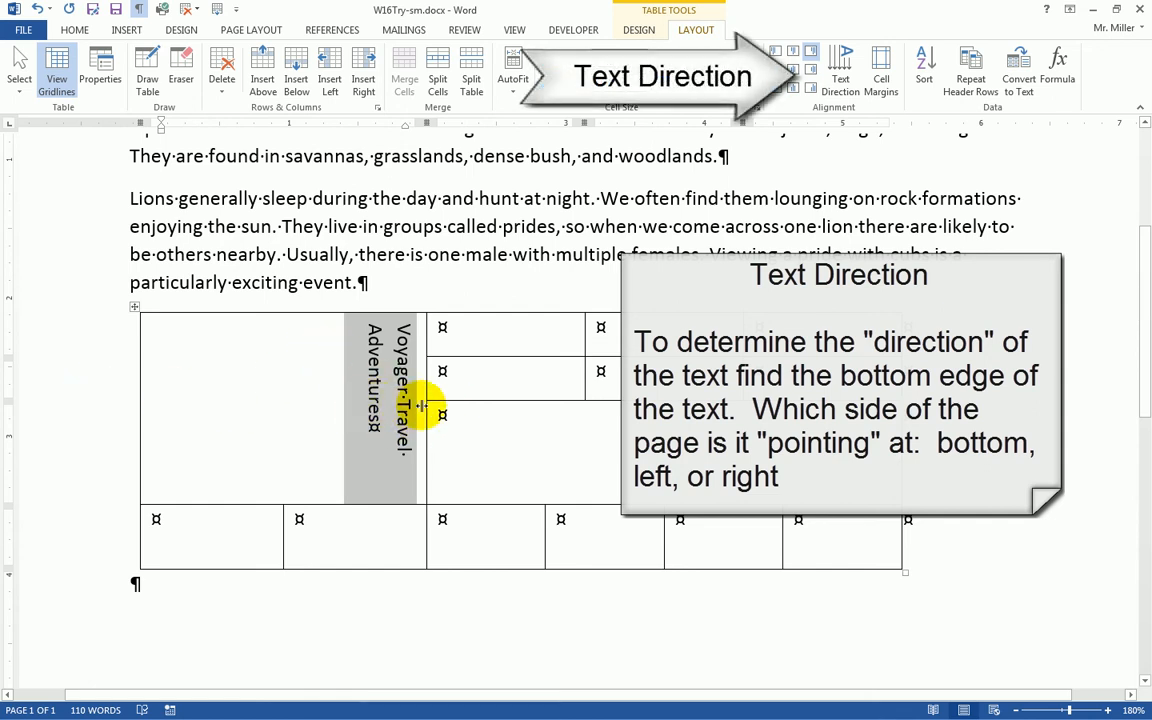
{"action": "left_click", "coordinate": [841, 78]}
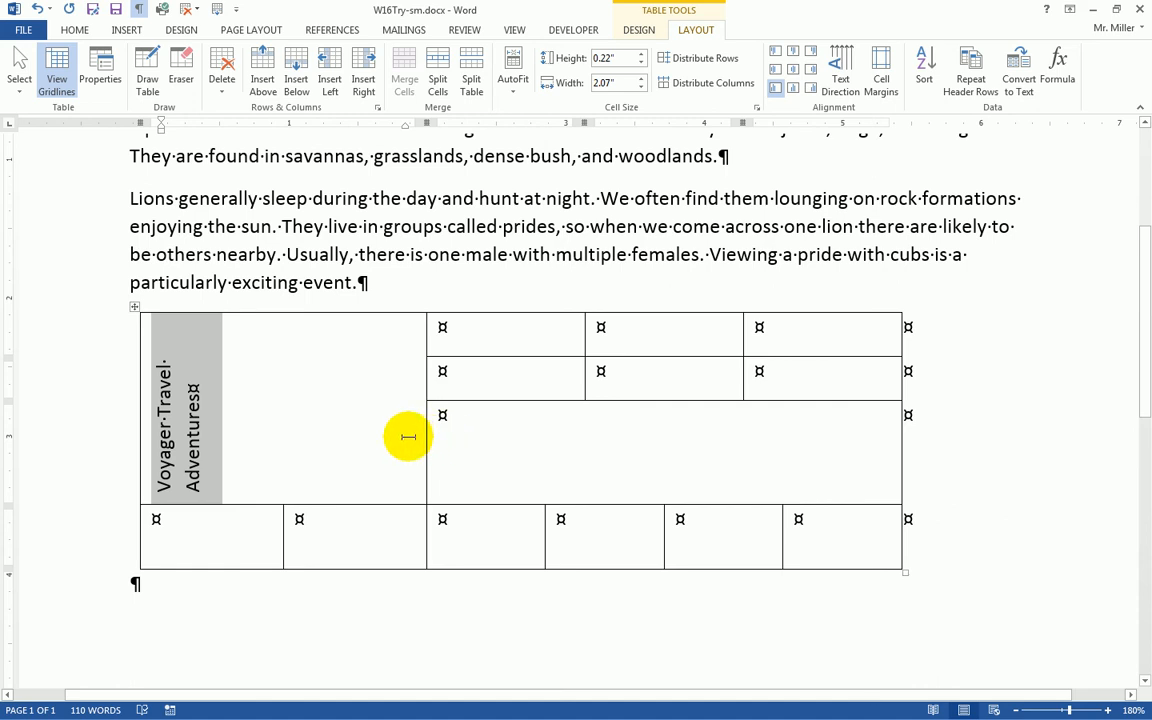
{"action": "left_click", "coordinate": [776, 71]}
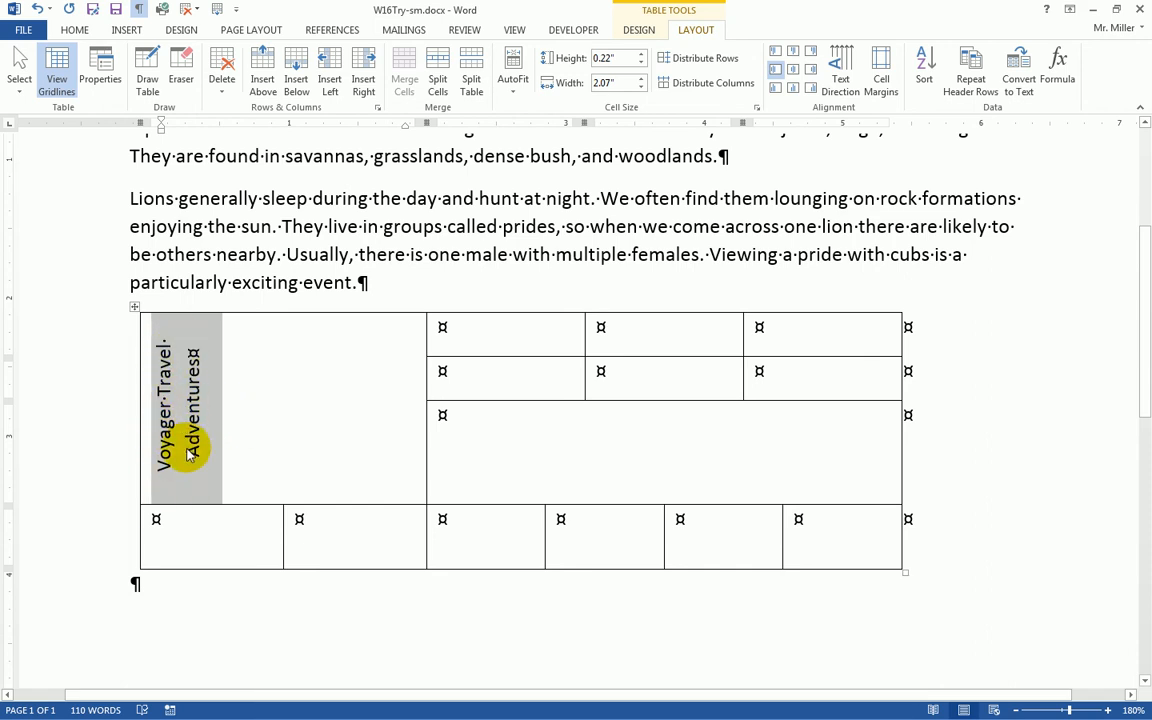
{"action": "left_click", "coordinate": [268, 424]}
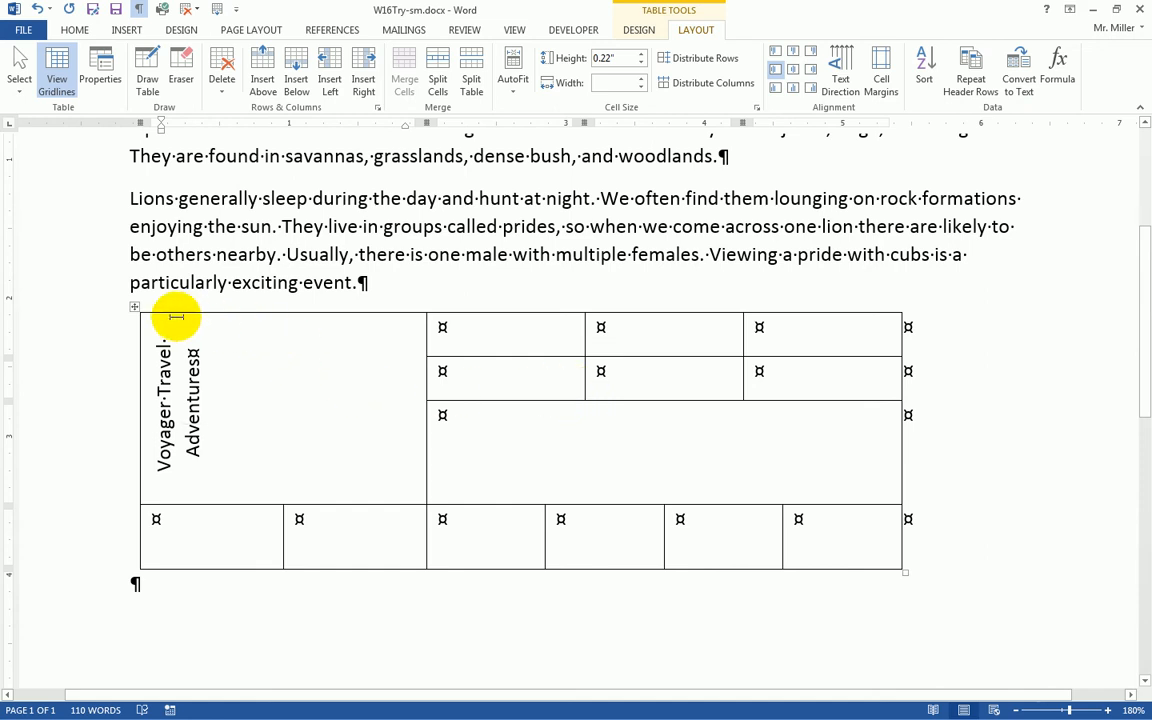
Step: Shrink the whole table proportionally to about 2.8" wide and 1.5" high
{"action": "left_click", "coordinate": [135, 309]}
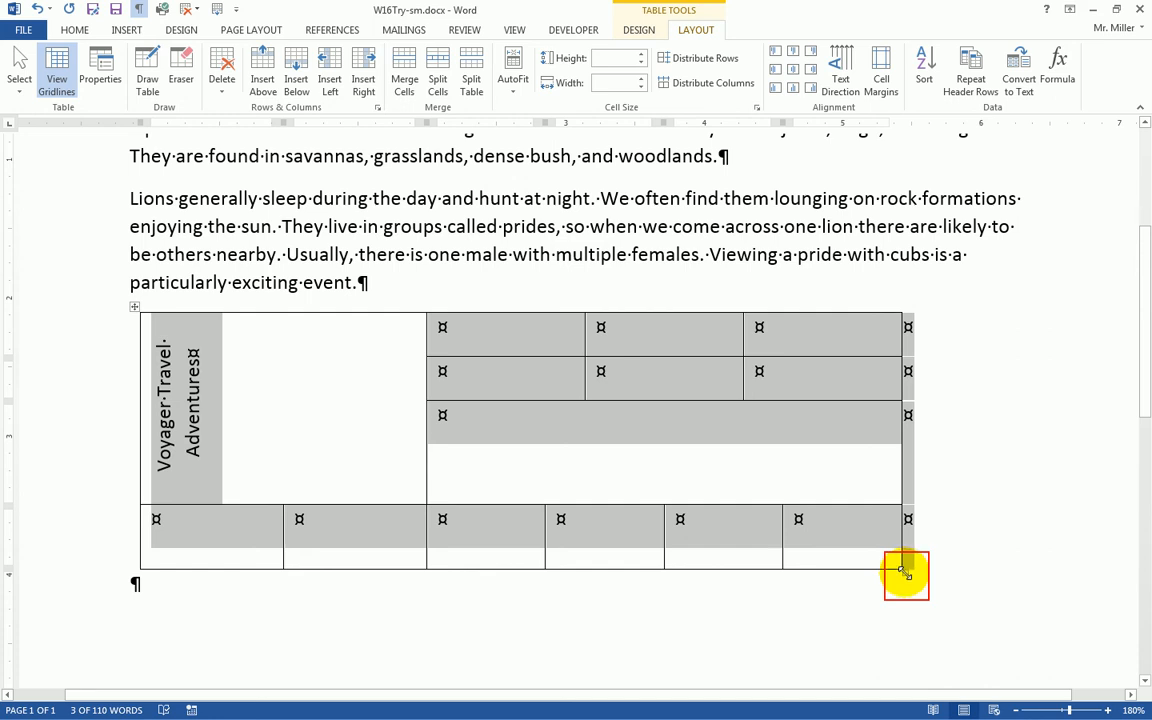
{"action": "left_click_drag", "start_coordinate": [903, 571], "coordinate": [530, 476]}
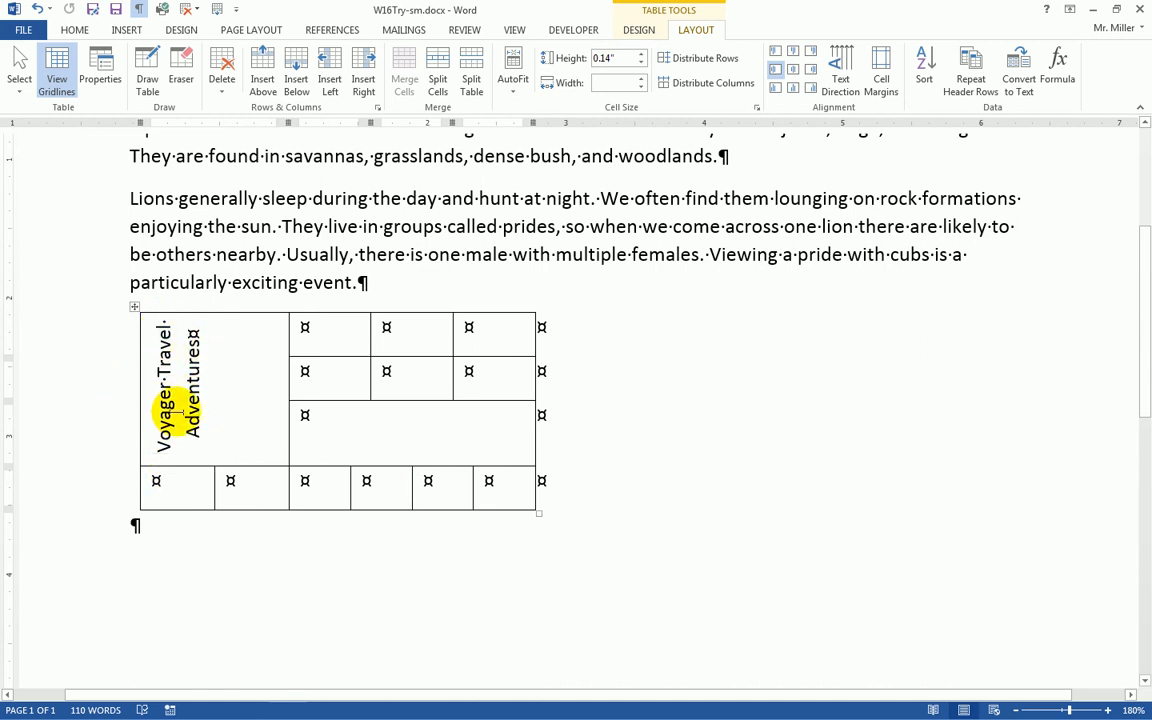
{"action": "mouse_move", "coordinate": [539, 513]}
{"action": "left_mouse_down"}
{"action": "mouse_move", "coordinate": [530, 478]}
{"action": "mouse_move", "coordinate": [532, 515]}
{"action": "left_mouse_up"}
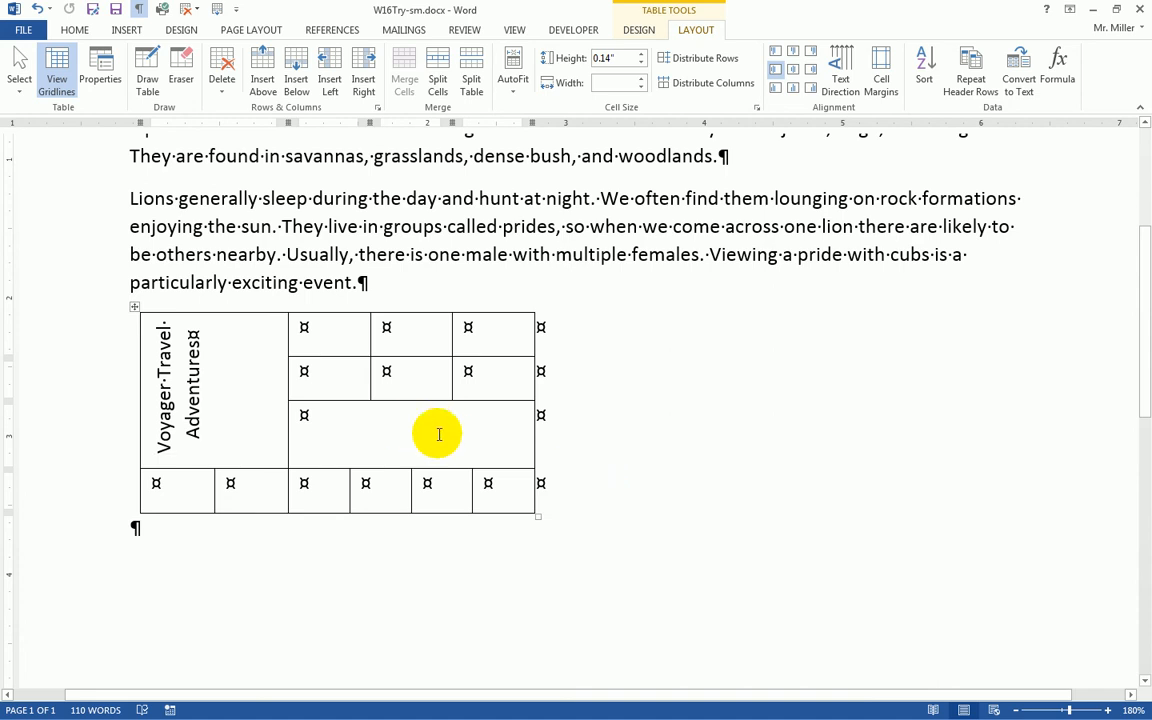
Step: Move the table up to the start of the second lion paragraph so the paragraph wraps beside it
{"action": "scroll", "coordinate": [643, 502], "scroll_direction": "up", "scroll_amount": 3}
{"action": "scroll", "coordinate": [650, 442], "scroll_direction": "down", "scroll_amount": 3}
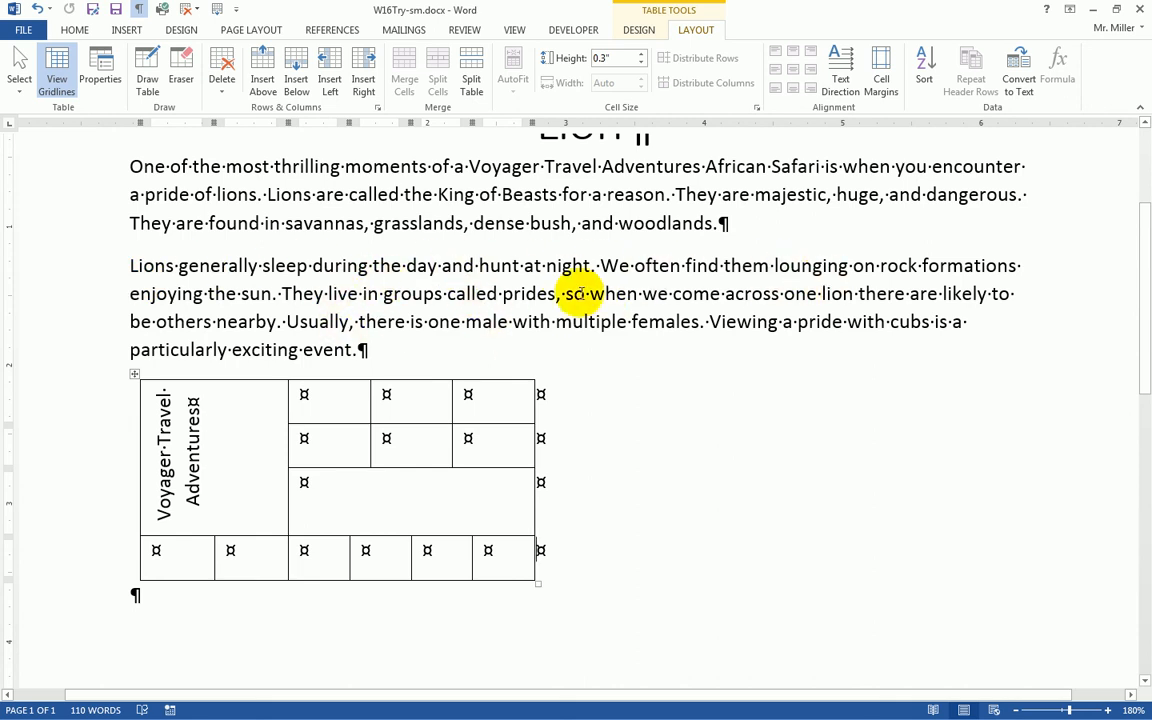
{"action": "left_click", "coordinate": [389, 438]}
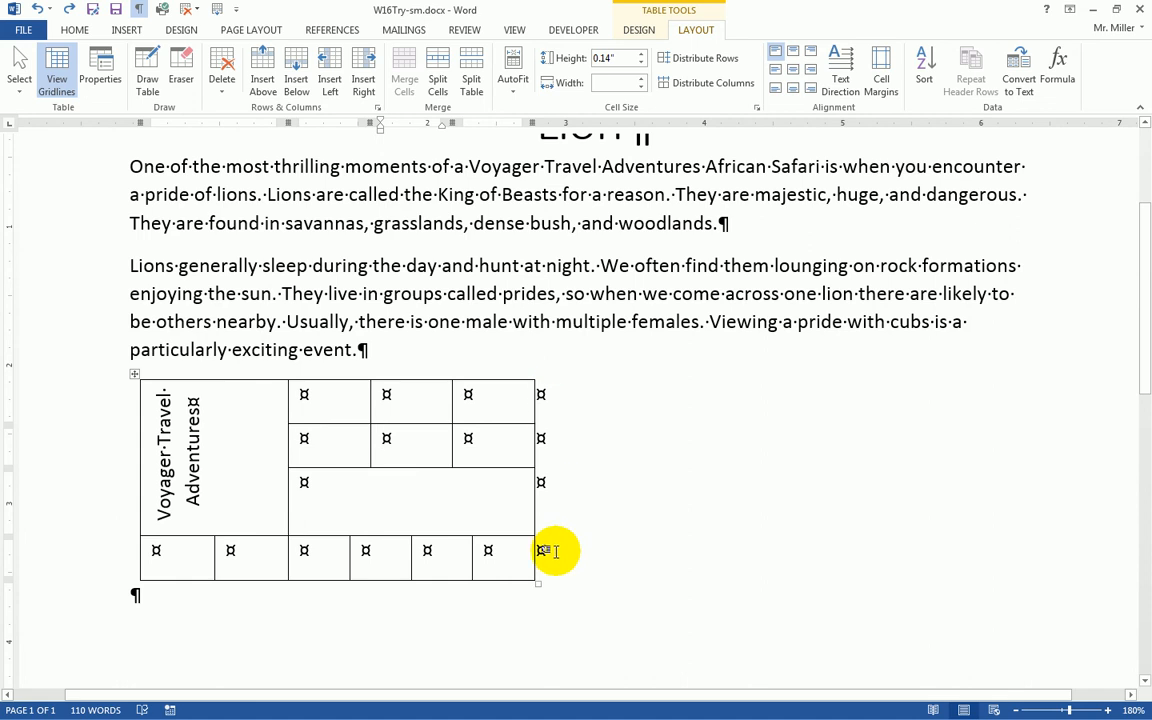
{"action": "left_click", "coordinate": [133, 377]}
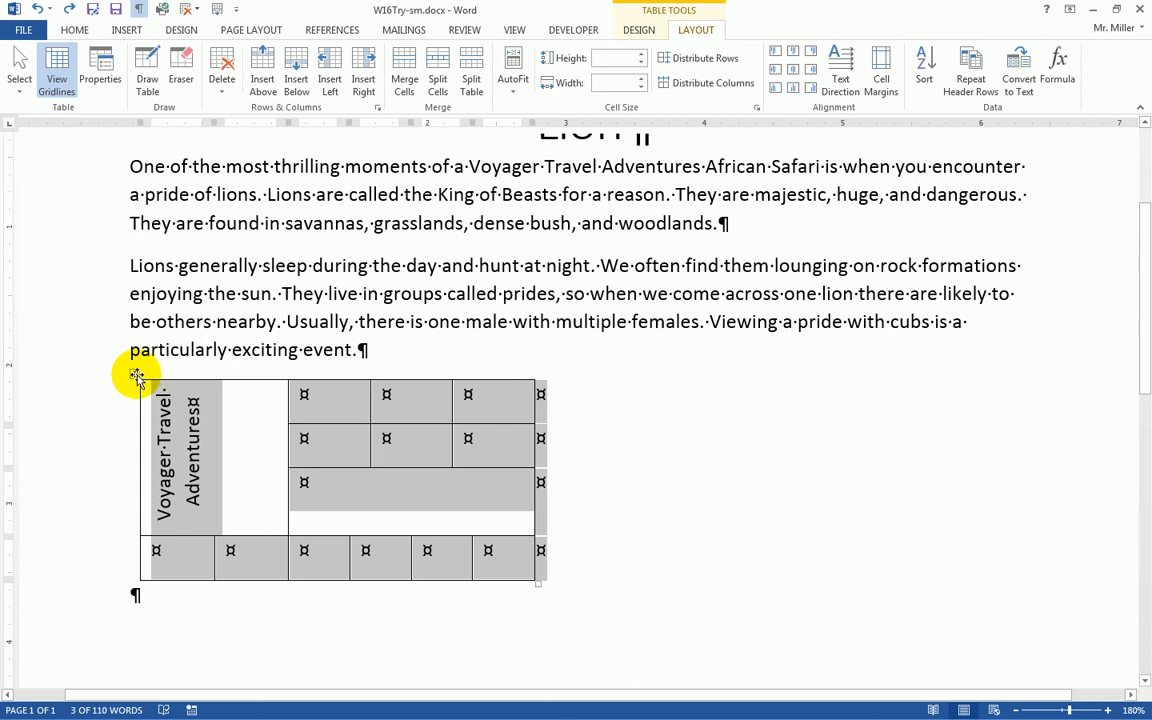
{"action": "left_click_drag", "start_coordinate": [135, 375], "coordinate": [127, 254]}
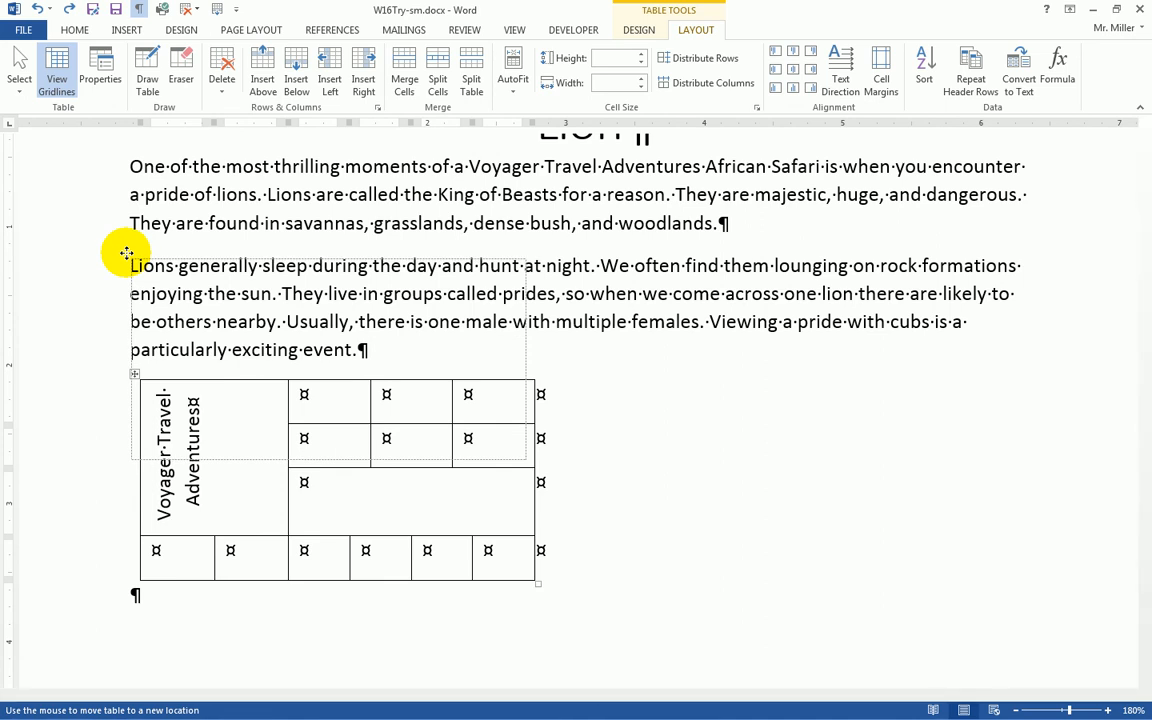
{"action": "left_click_drag", "start_coordinate": [127, 254], "coordinate": [125, 251]}
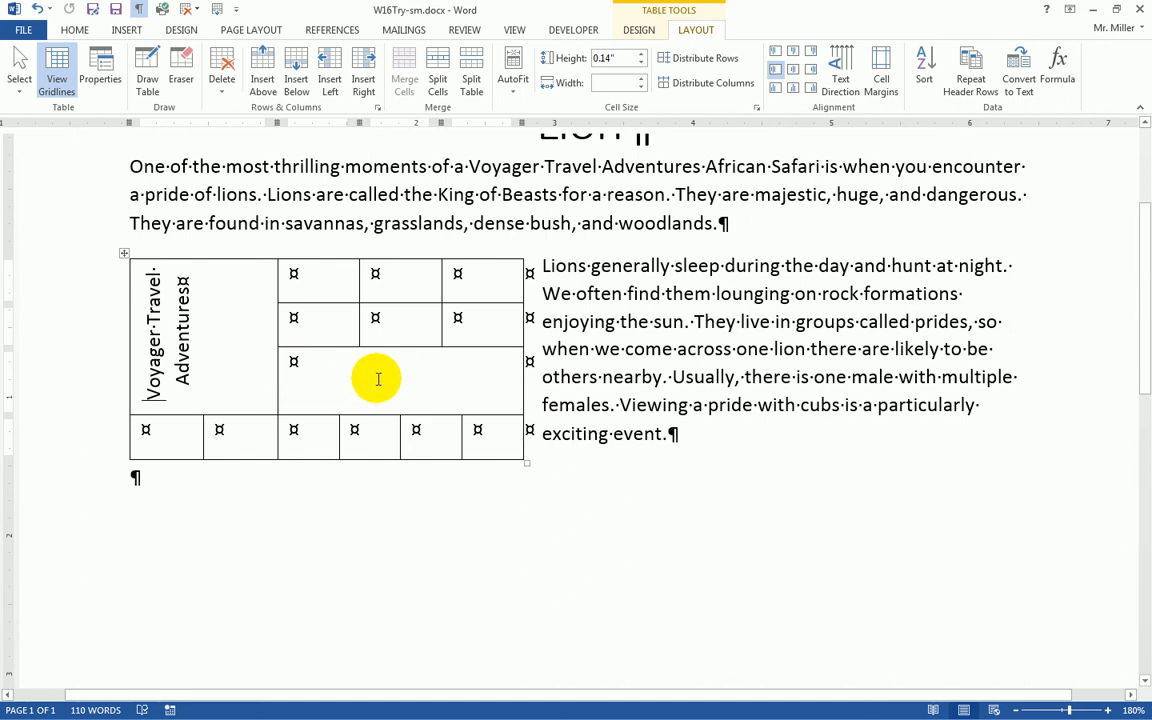
Step: Set the table's text wrapping to None in its table properties
{"action": "left_click", "coordinate": [101, 94]}
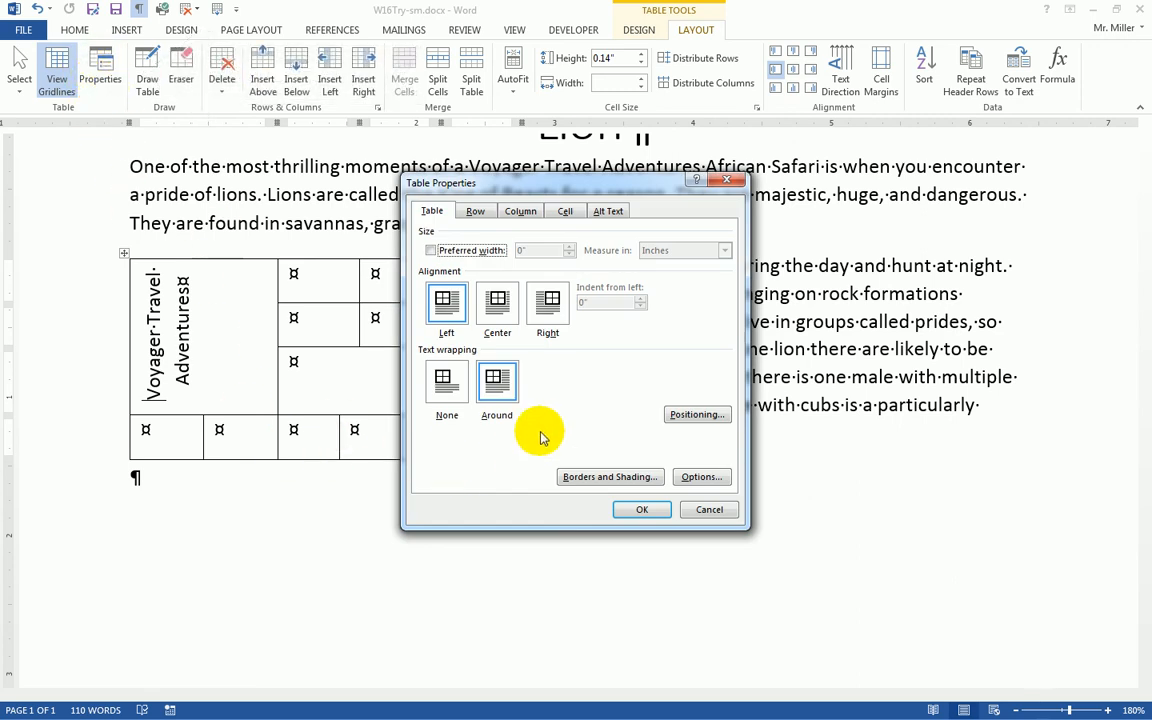
{"action": "left_click", "coordinate": [446, 390]}
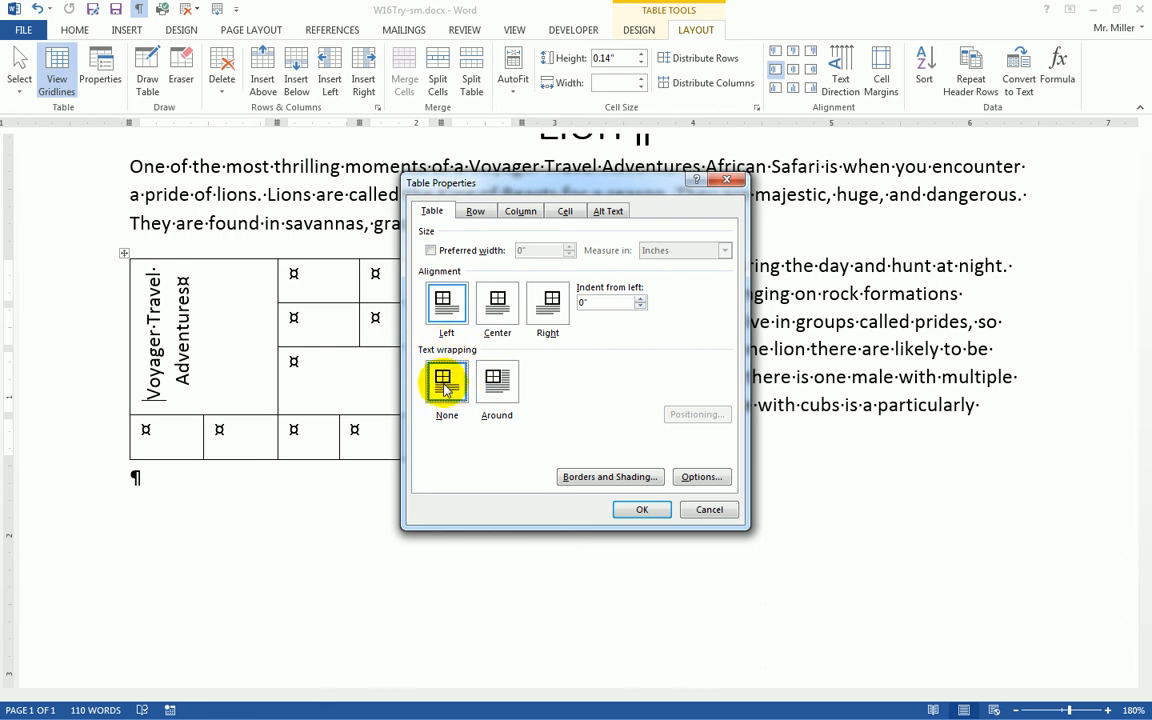
{"action": "left_click", "coordinate": [642, 512]}
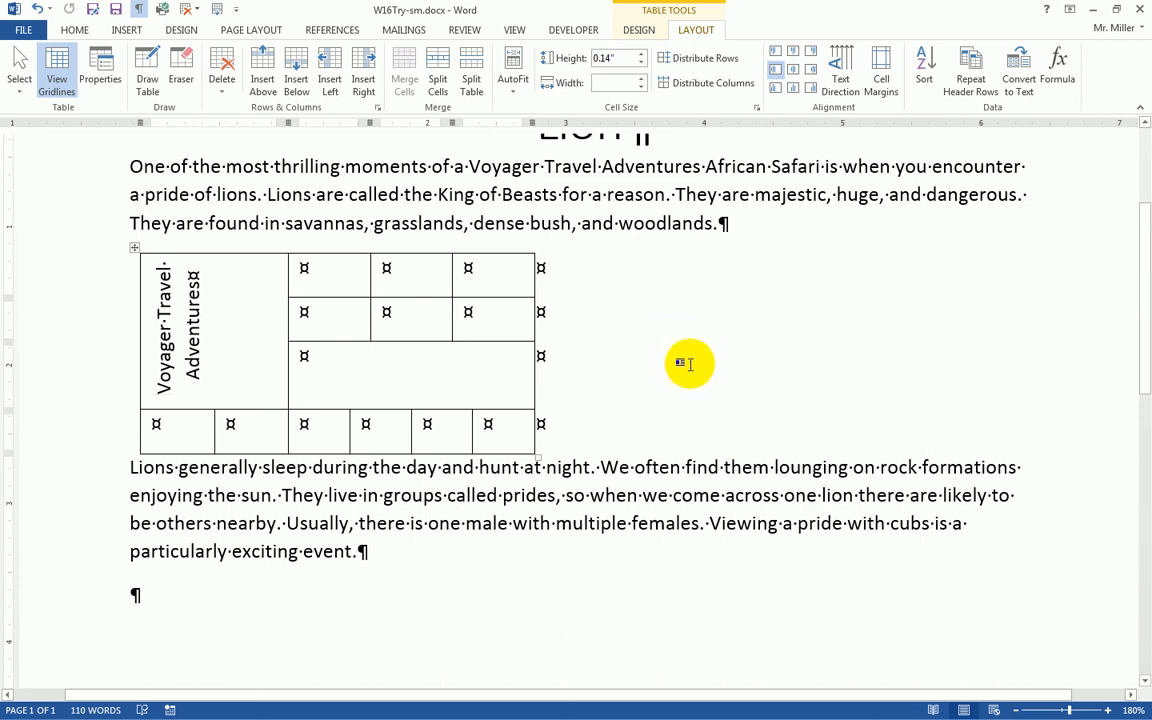
Step: Set the table's text wrapping to Around in its table properties
{"action": "left_click", "coordinate": [100, 75]}
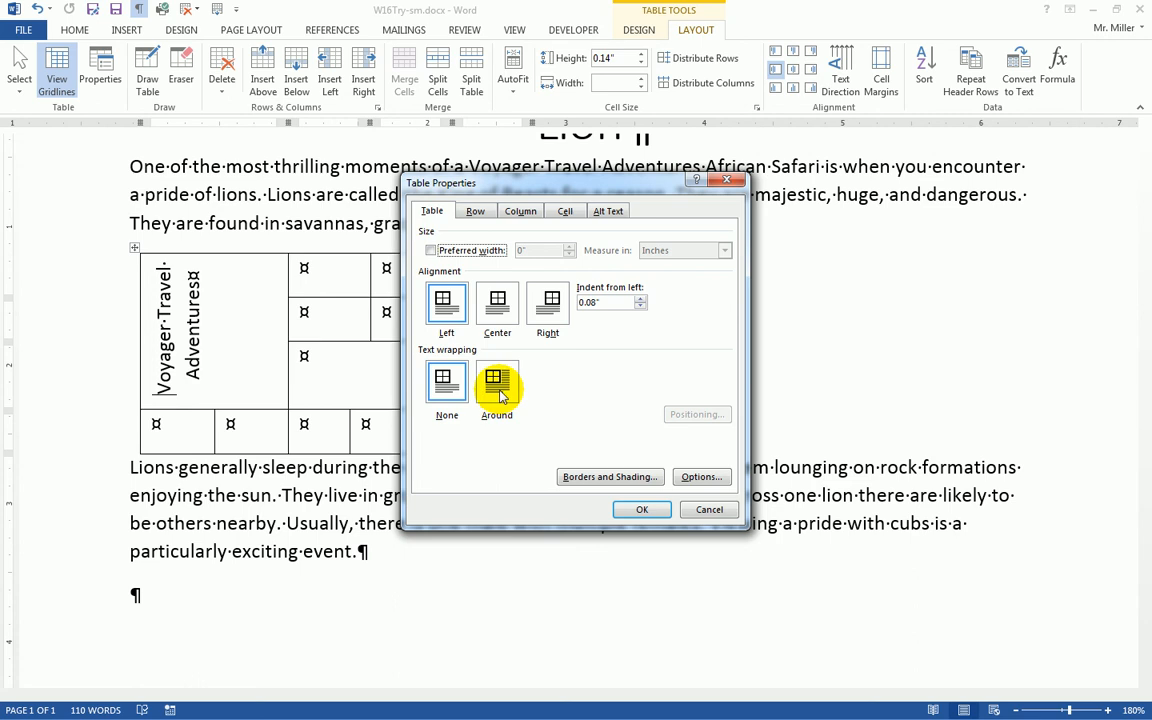
{"action": "left_click", "coordinate": [499, 392]}
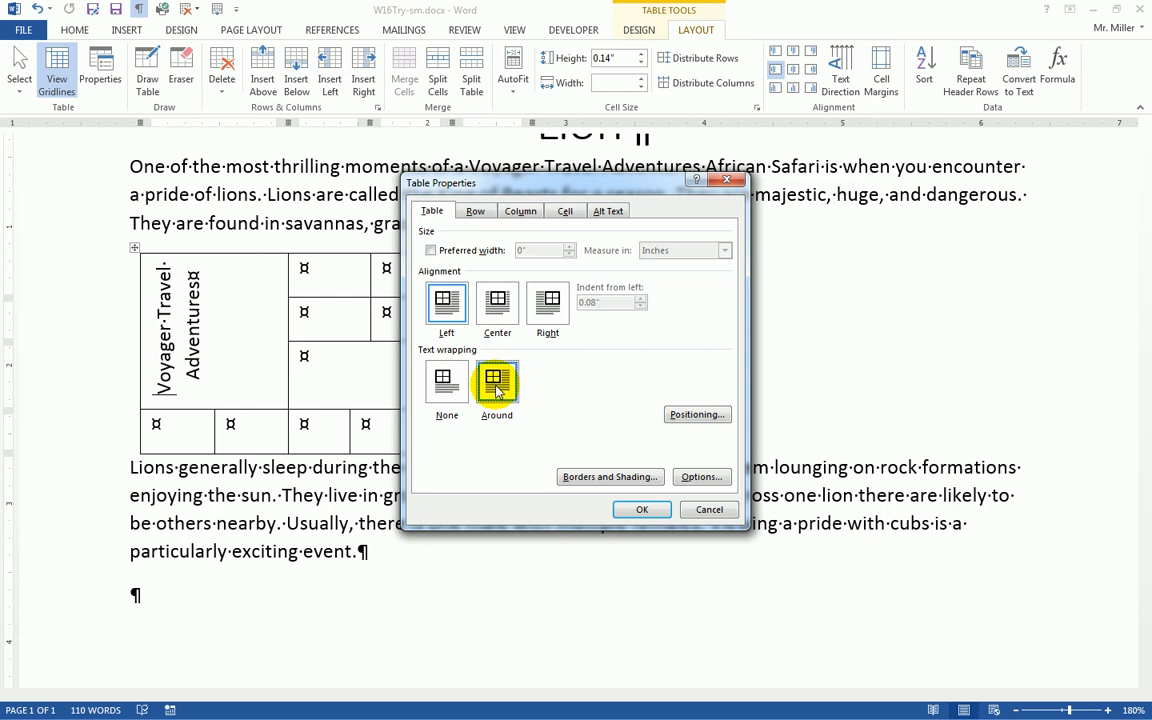
{"action": "left_click", "coordinate": [642, 510]}
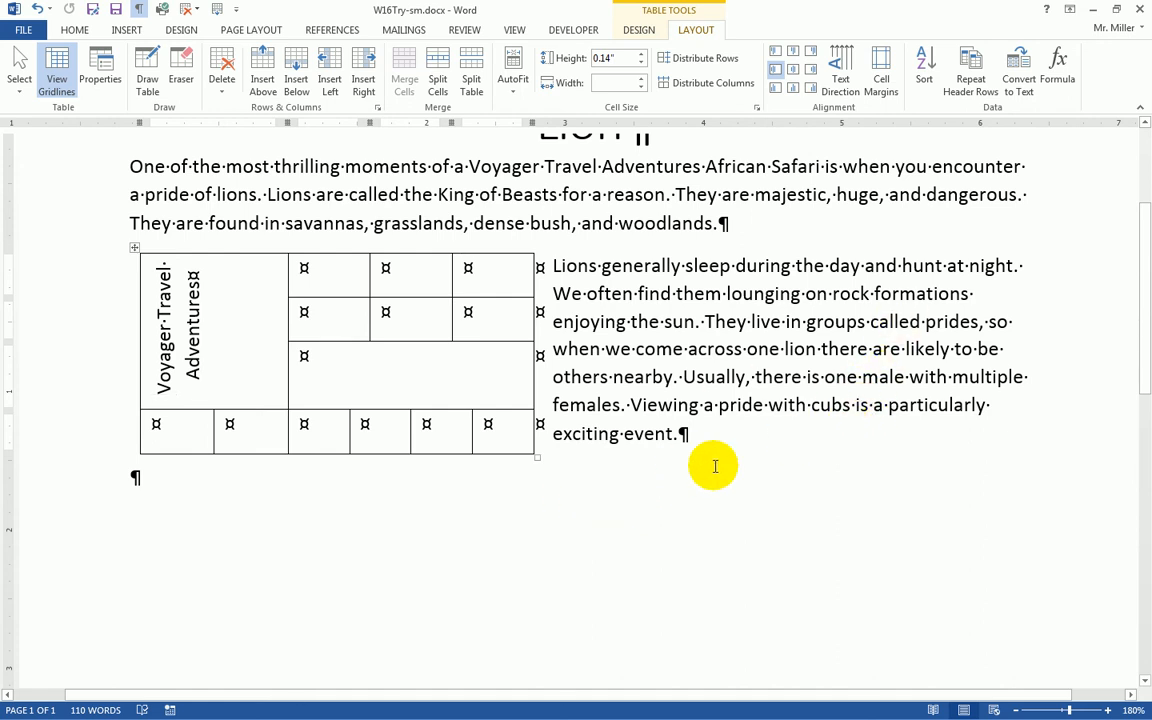
Step: Save the W16Try-sm.docx document and close it
{"action": "left_click", "coordinate": [147, 80]}
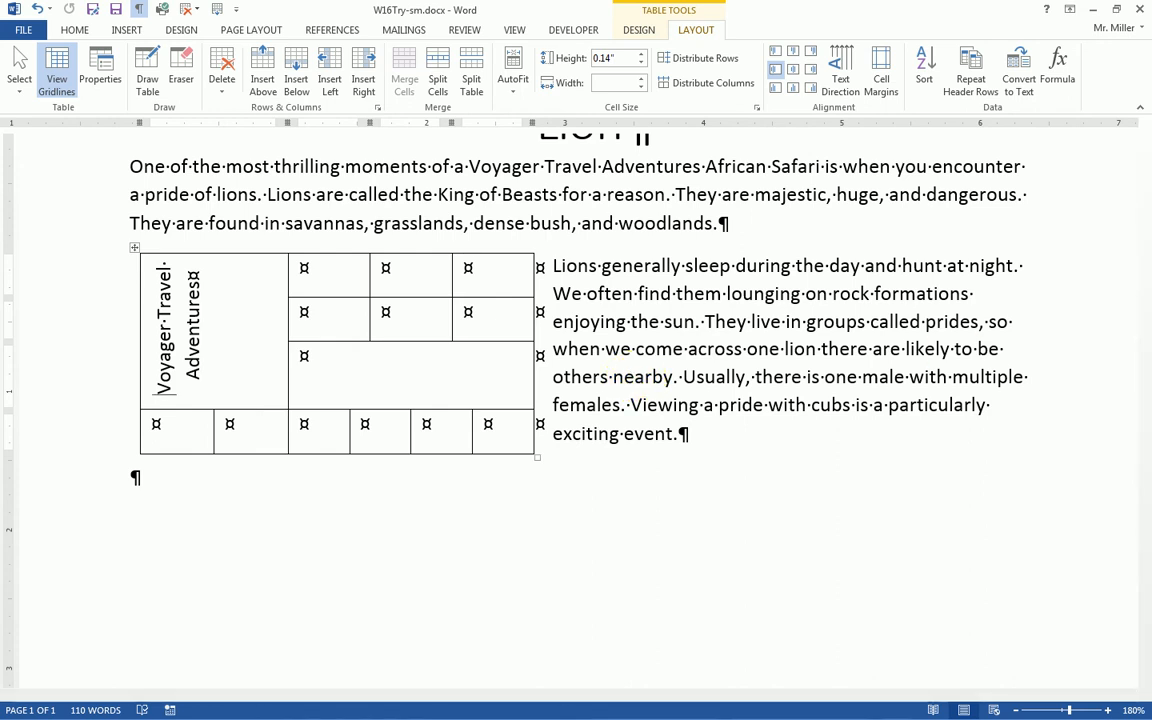
{"action": "left_click", "coordinate": [116, 10]}
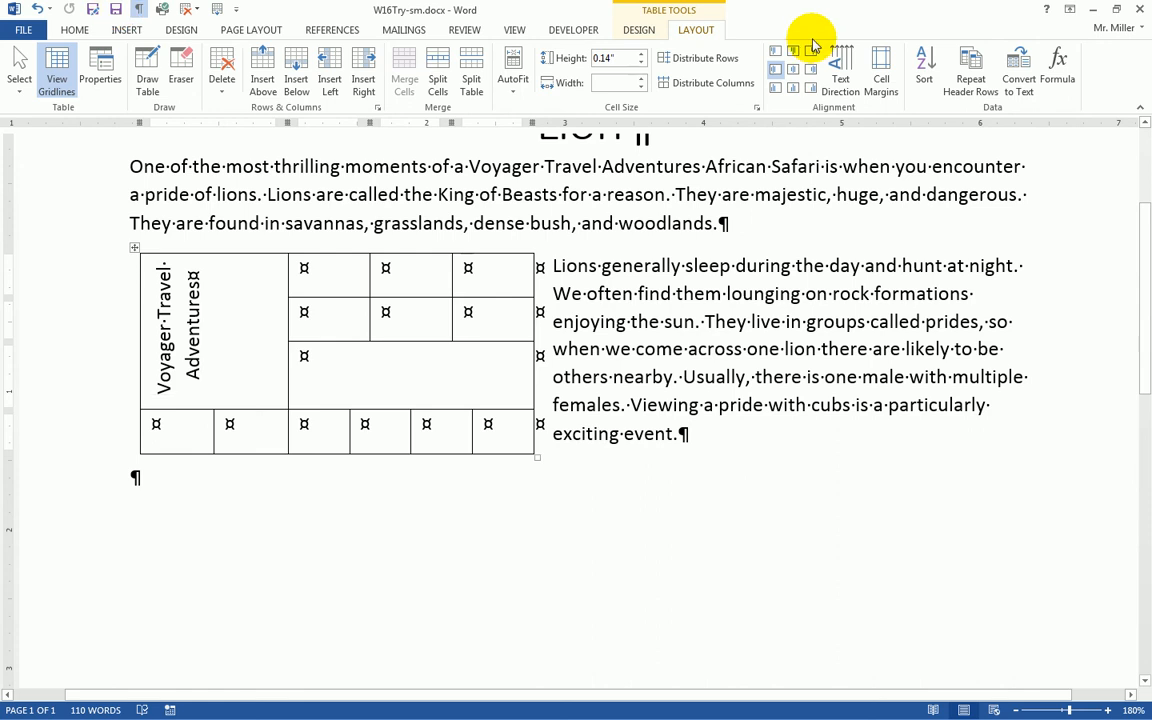
{"action": "left_click", "coordinate": [1141, 10]}
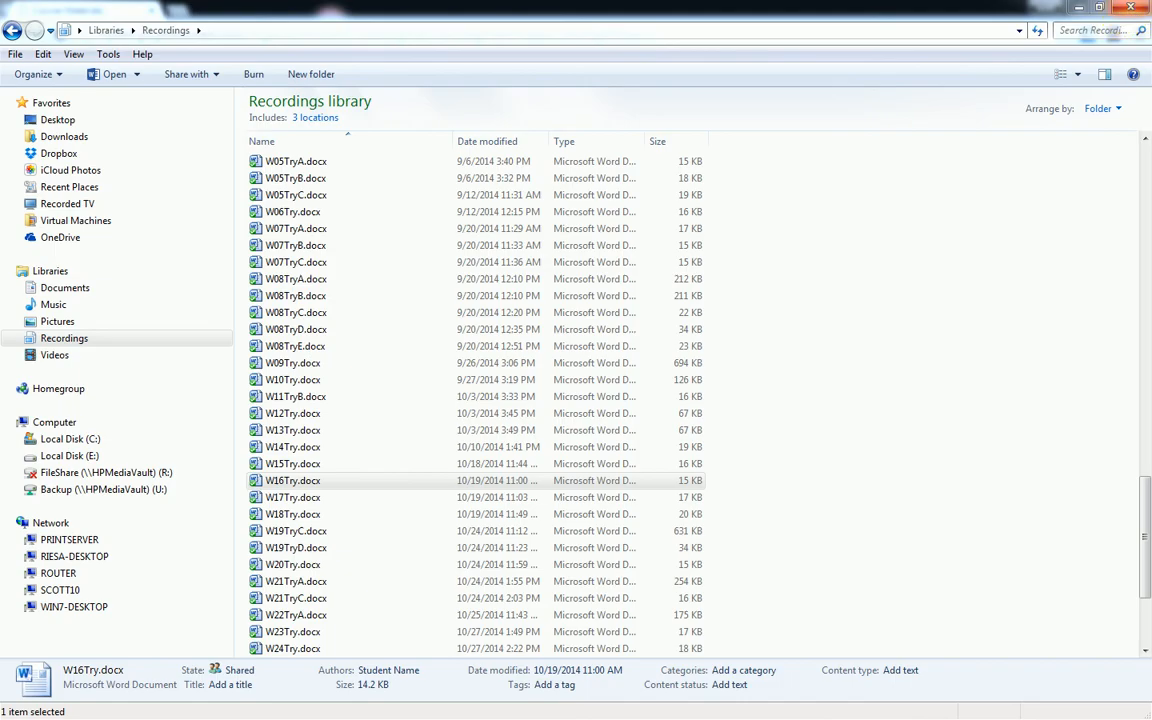